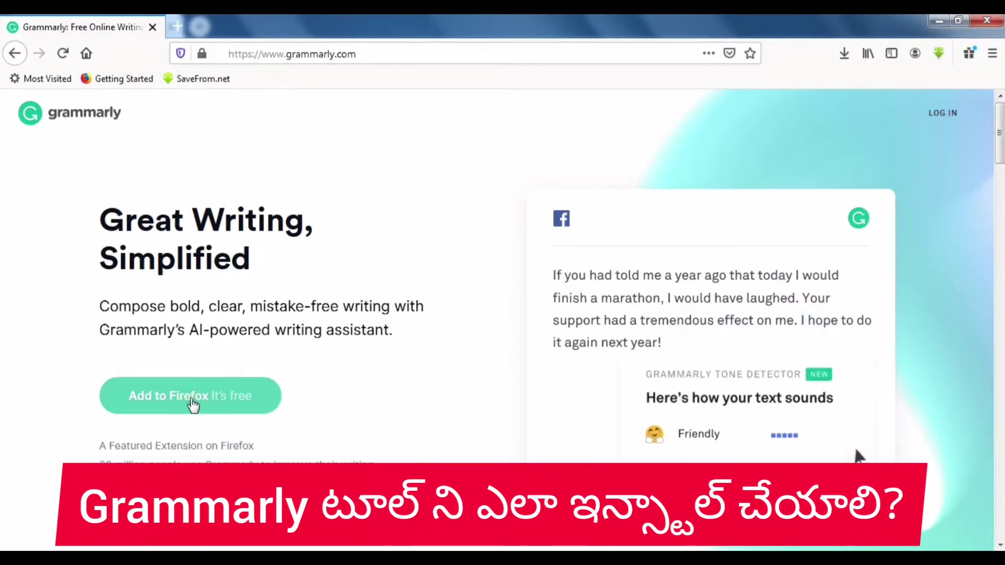
Step: Install the Grammarly for Firefox add-on from the Grammarly site and open the extension
{"action": "left_click", "coordinate": [303, 180]}
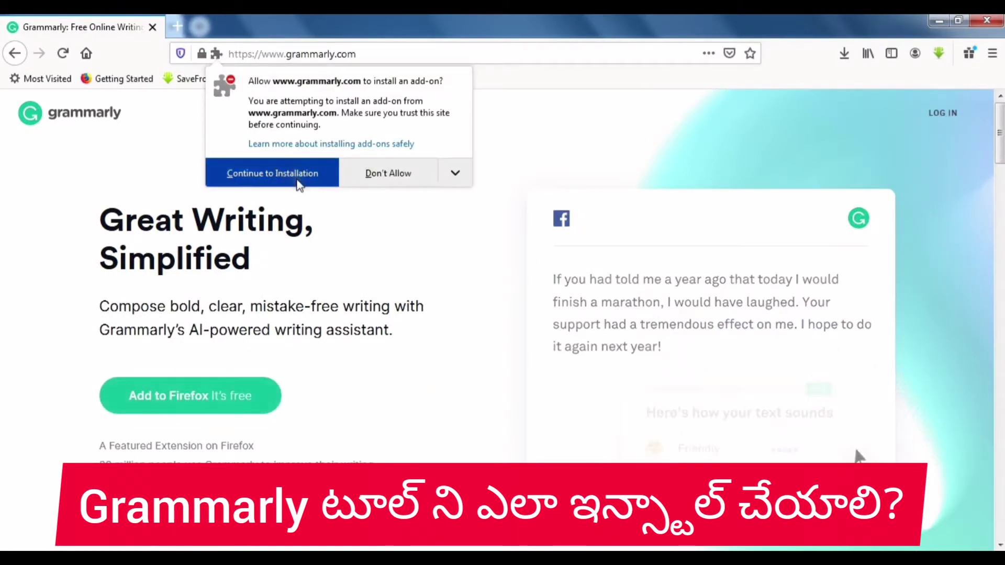
{"action": "left_click", "coordinate": [304, 180]}
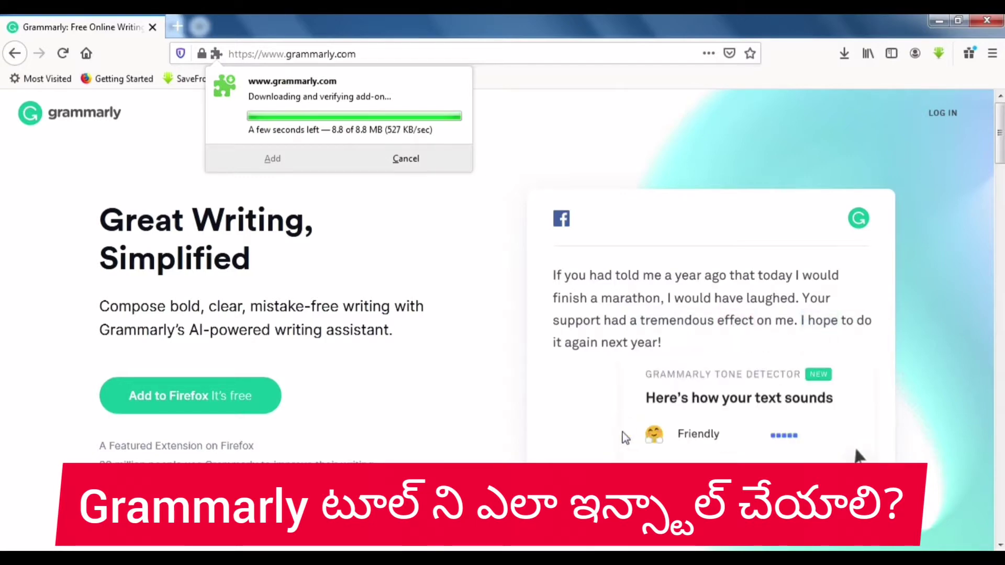
{"action": "left_click", "coordinate": [626, 435]}
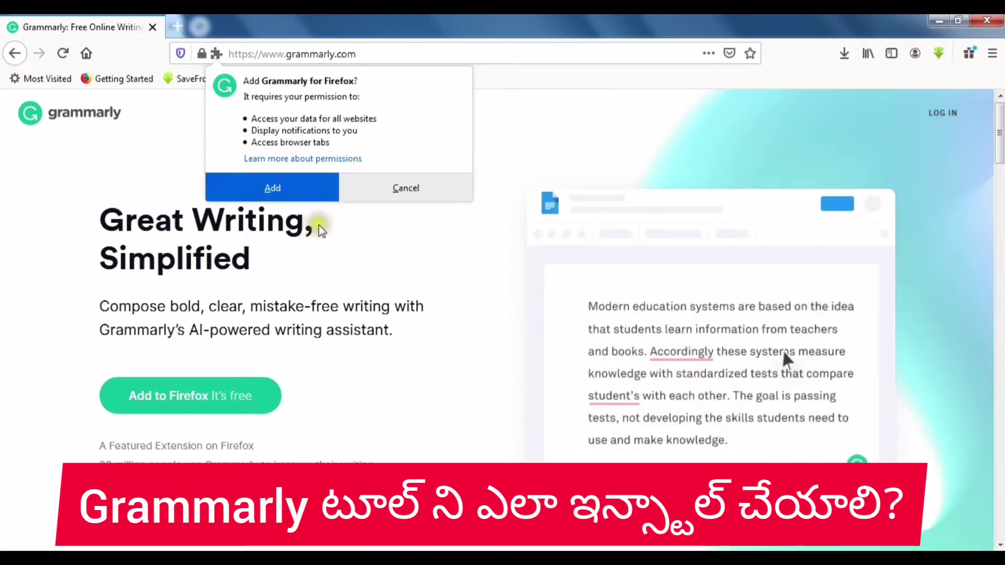
{"action": "left_click", "coordinate": [273, 190]}
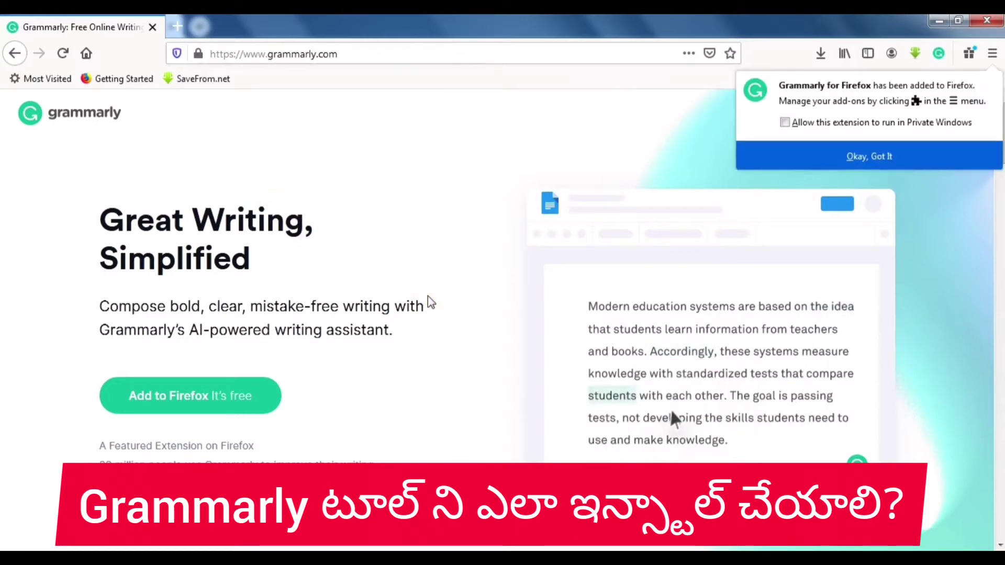
{"action": "left_click", "coordinate": [890, 156]}
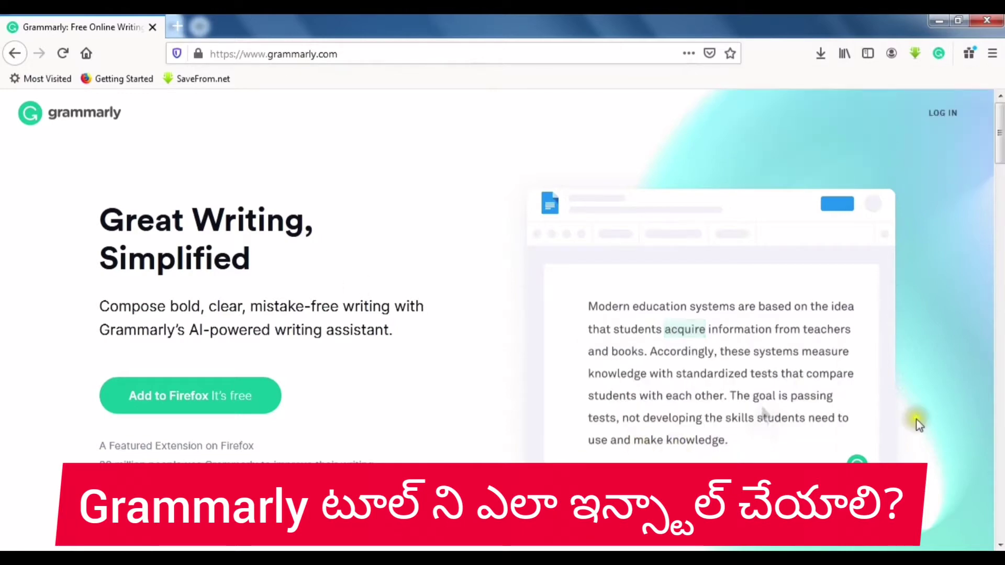
{"action": "left_click", "coordinate": [944, 66]}
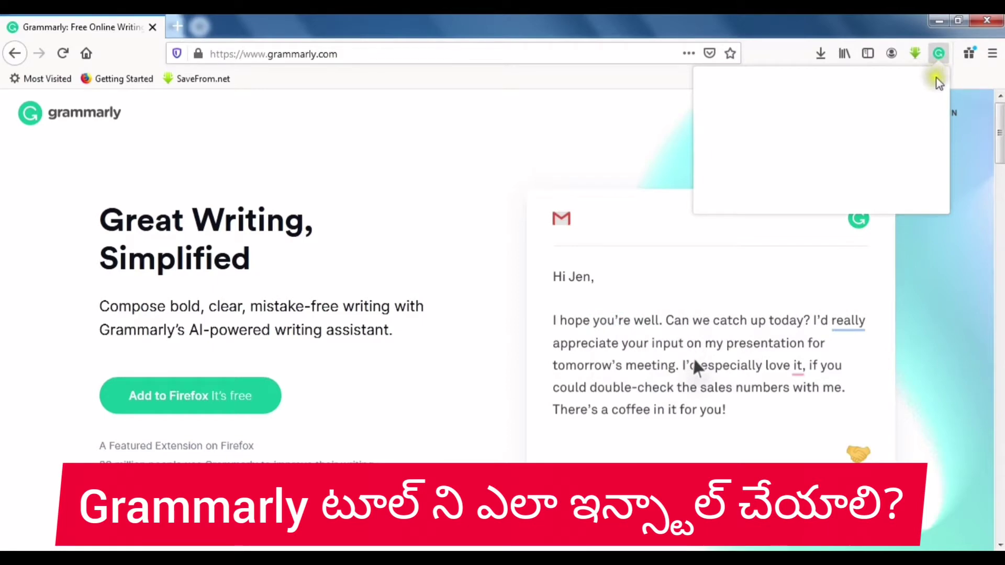
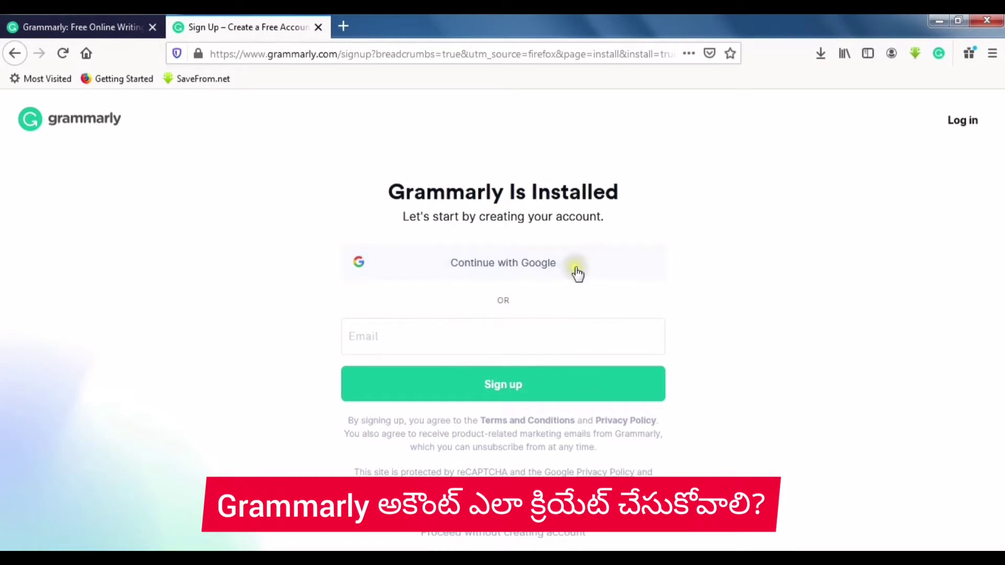
Step: Enter the account e-mail in the Grammarly sign-up form
{"action": "left_click", "coordinate": [431, 340]}
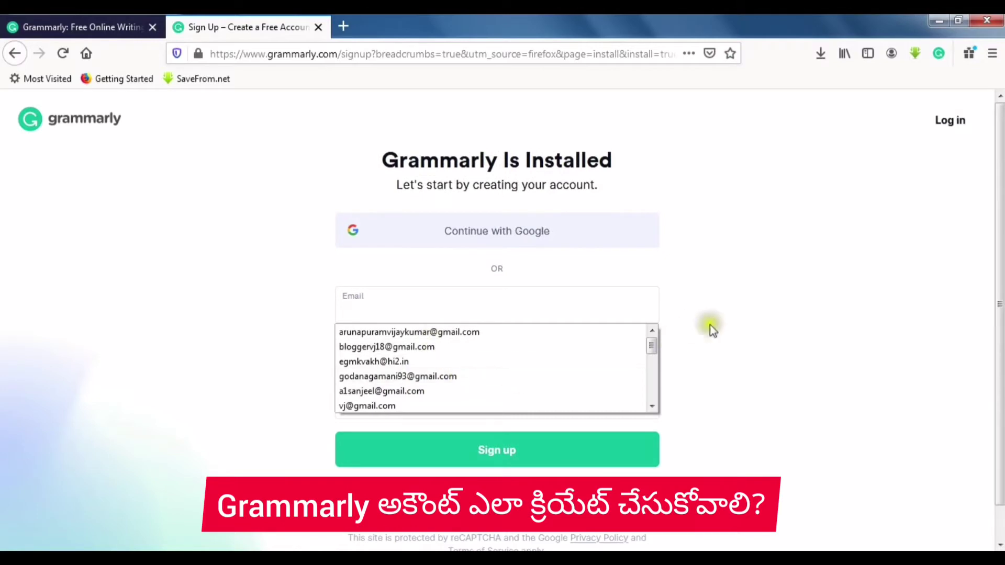
{"action": "left_click", "coordinate": [727, 325]}
{"action": "left_click", "coordinate": [561, 303]}
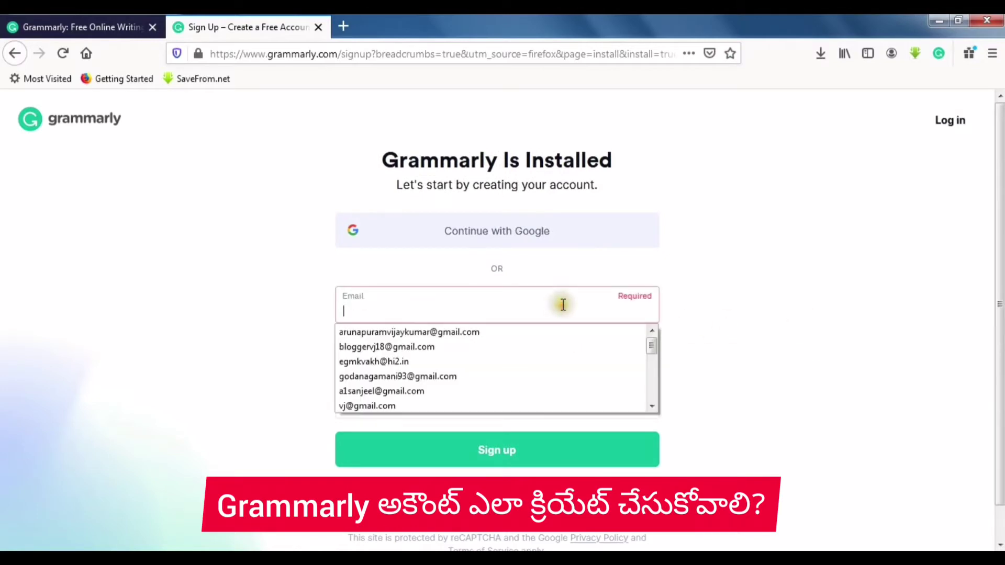
{"action": "type", "text": "v"}
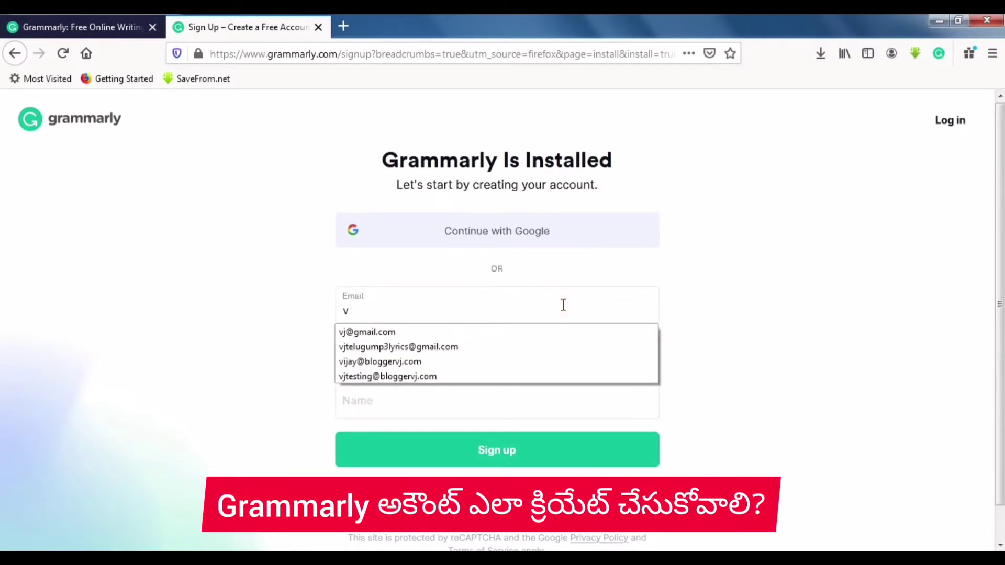
{"action": "type", "text": "jtelugu"}
{"action": "key", "text": "Down"}
{"action": "key", "text": "Return"}
{"action": "key", "text": "Tab"}
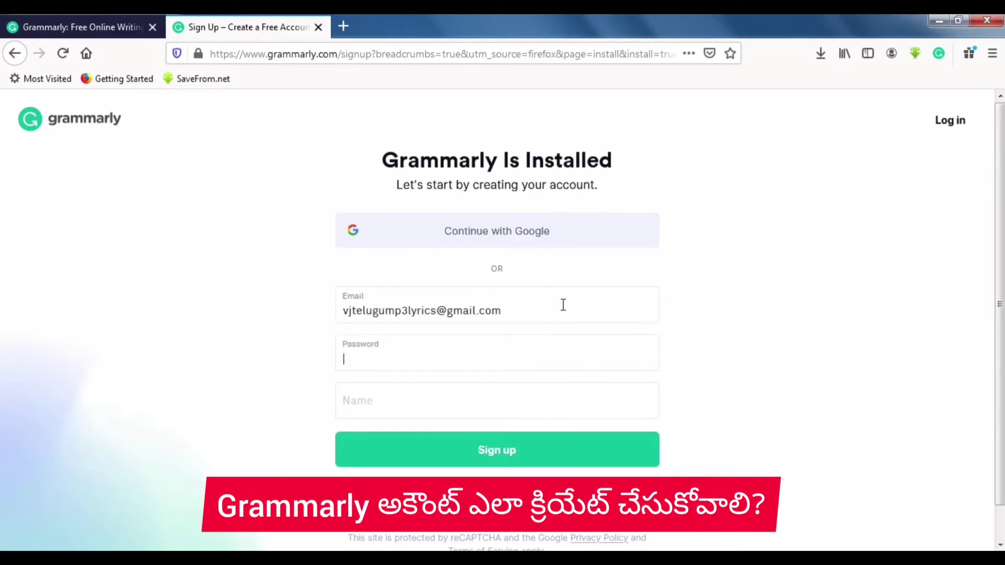
Step: Complete the Grammarly sign-up with the account password and name, without saving the login in the browser
{"action": "type", "text": "***"}
{"action": "key", "text": "Tab"}
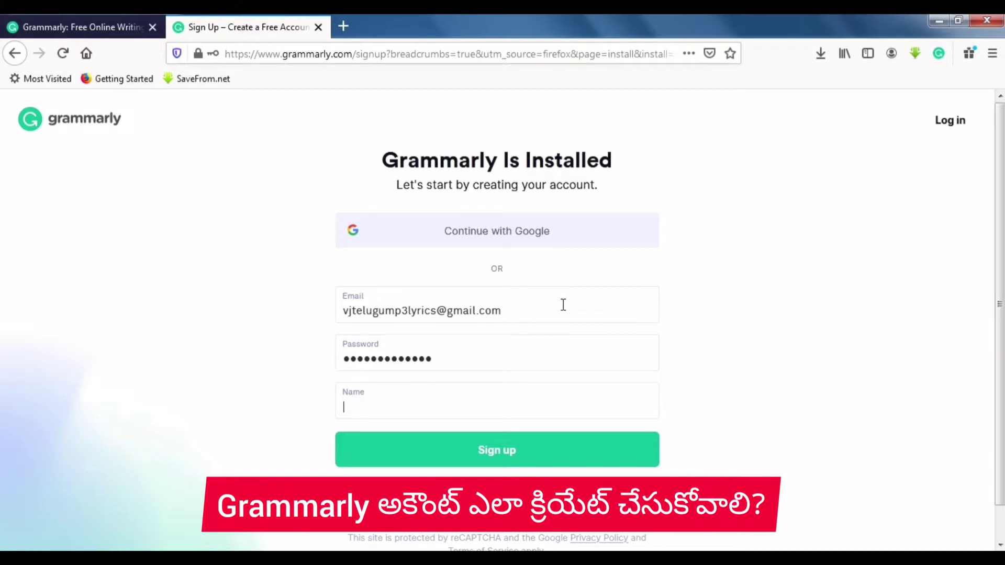
{"action": "type", "text": "VJ"}
{"action": "left_click", "coordinate": [562, 304]}
{"action": "left_click", "coordinate": [575, 464]}
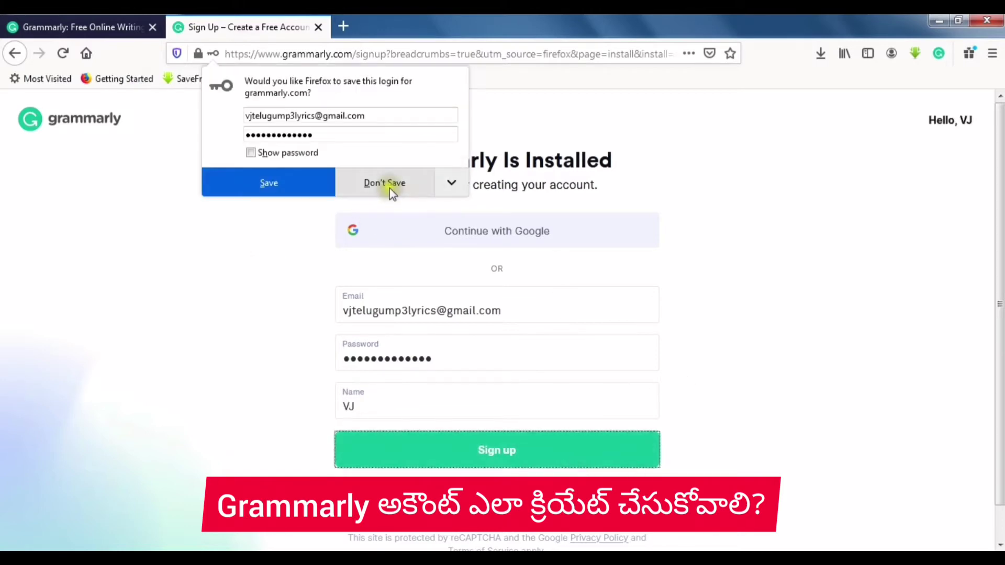
{"action": "left_click", "coordinate": [388, 186]}
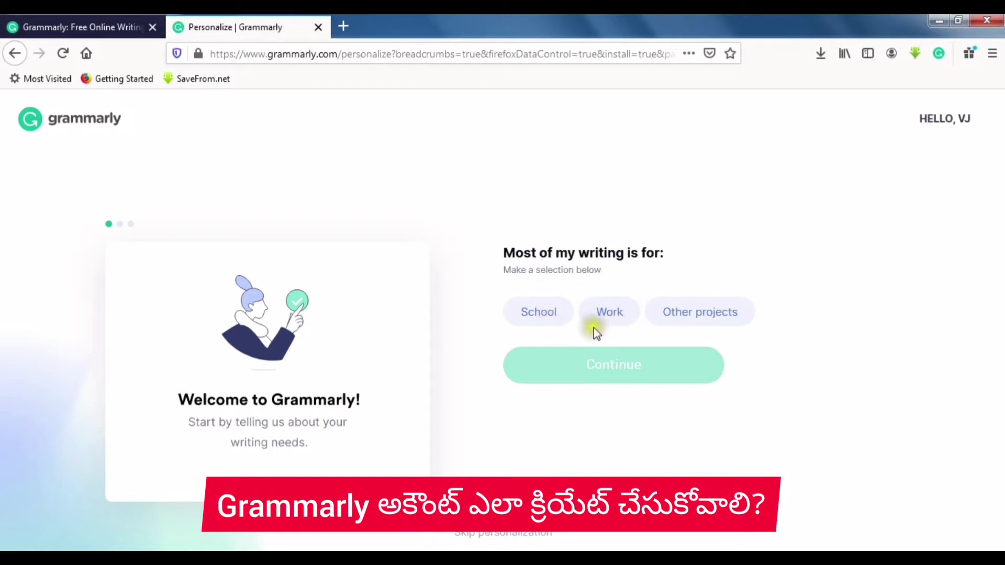
Step: Set the writing purpose to Other projects and select all the help areas, from Spelling and grammar to Other
{"action": "left_click", "coordinate": [704, 315]}
{"action": "left_click", "coordinate": [633, 369]}
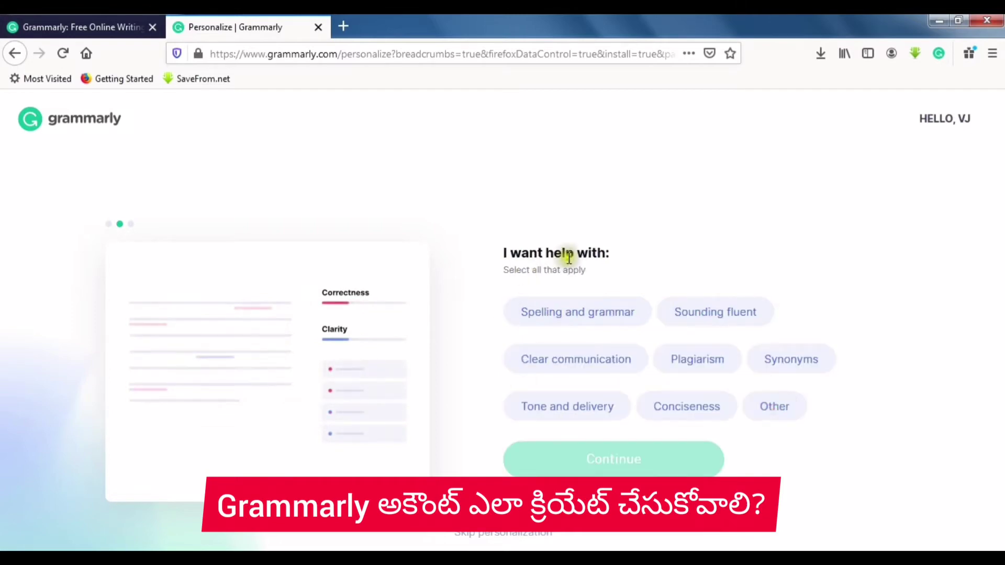
{"action": "left_click", "coordinate": [597, 316]}
{"action": "left_click", "coordinate": [725, 321]}
{"action": "left_click", "coordinate": [569, 359]}
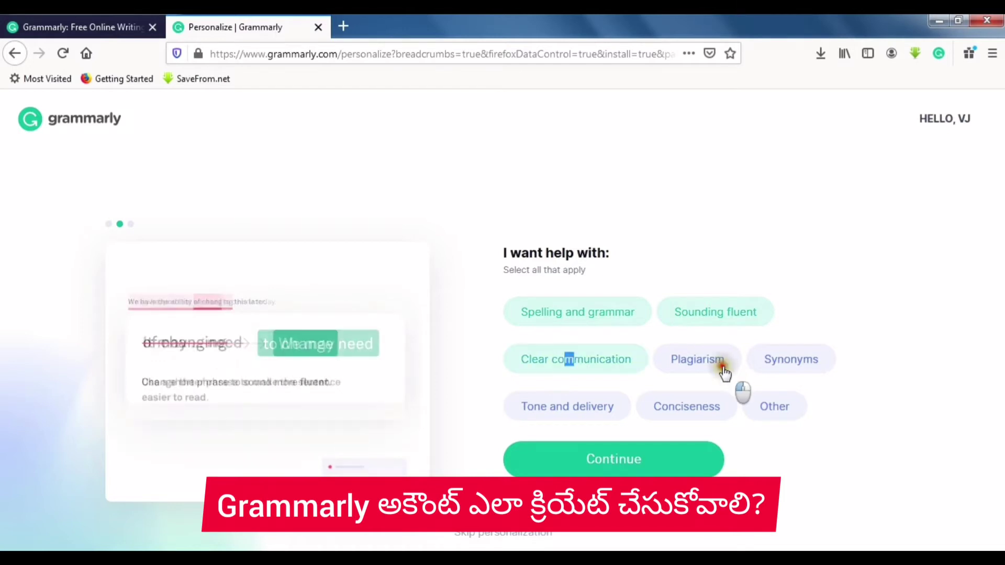
{"action": "left_click", "coordinate": [725, 373]}
{"action": "left_click", "coordinate": [801, 376]}
{"action": "left_click", "coordinate": [549, 400]}
{"action": "left_click", "coordinate": [688, 404]}
{"action": "left_click", "coordinate": [779, 420]}
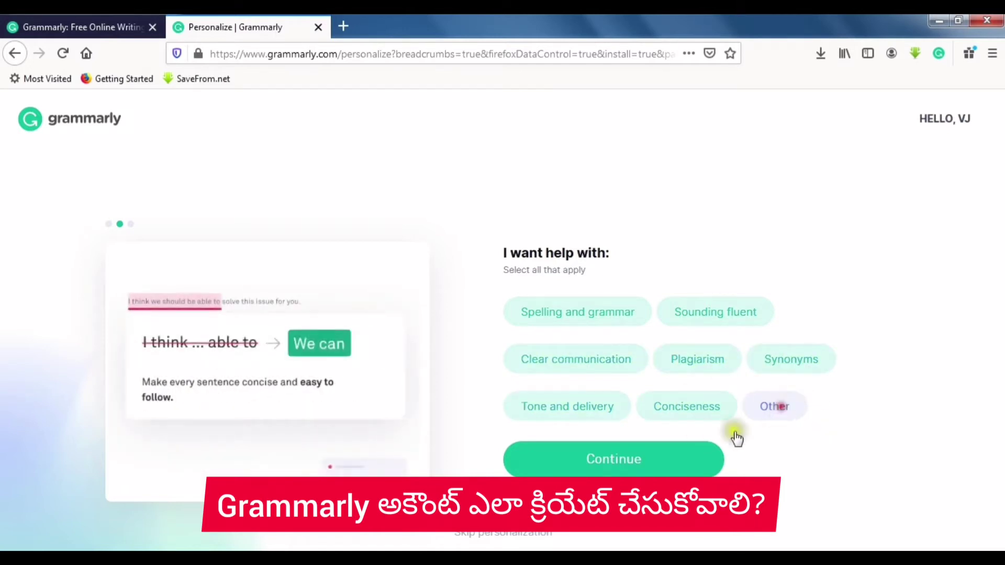
{"action": "left_click", "coordinate": [657, 461]}
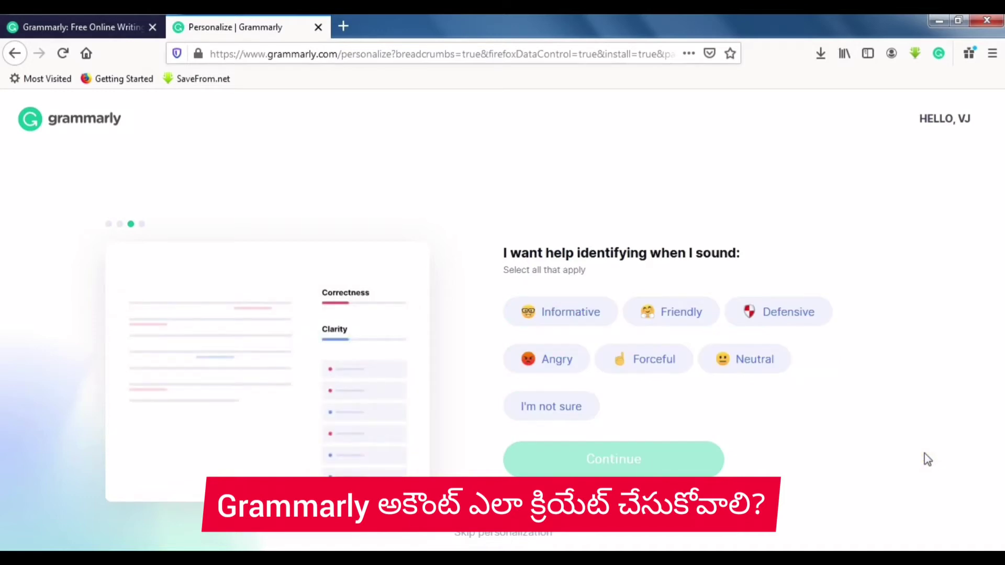
Step: Choose Informative, Friendly, Defensive and Neutral as the tones to identify
{"action": "left_click", "coordinate": [618, 467]}
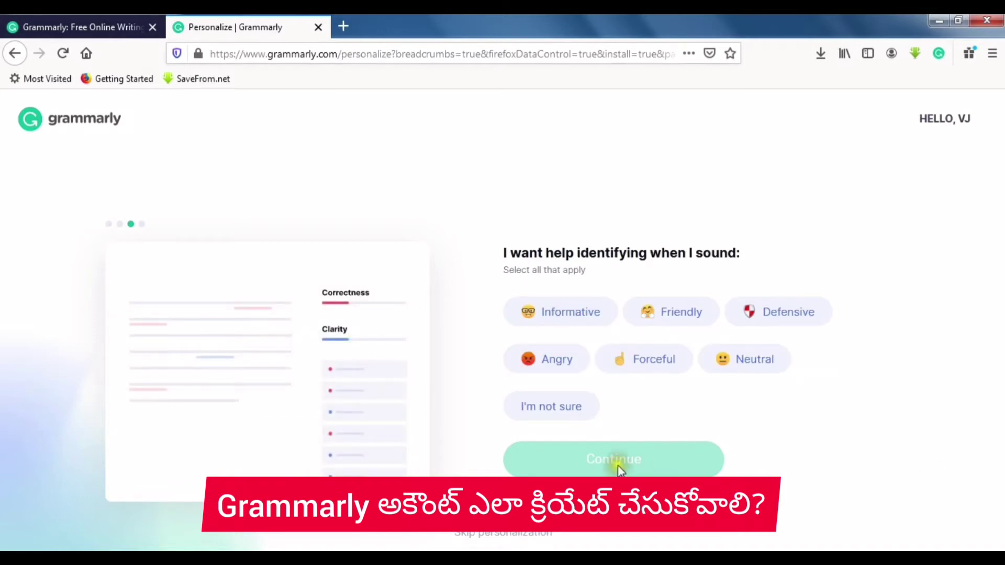
{"action": "left_click", "coordinate": [559, 312]}
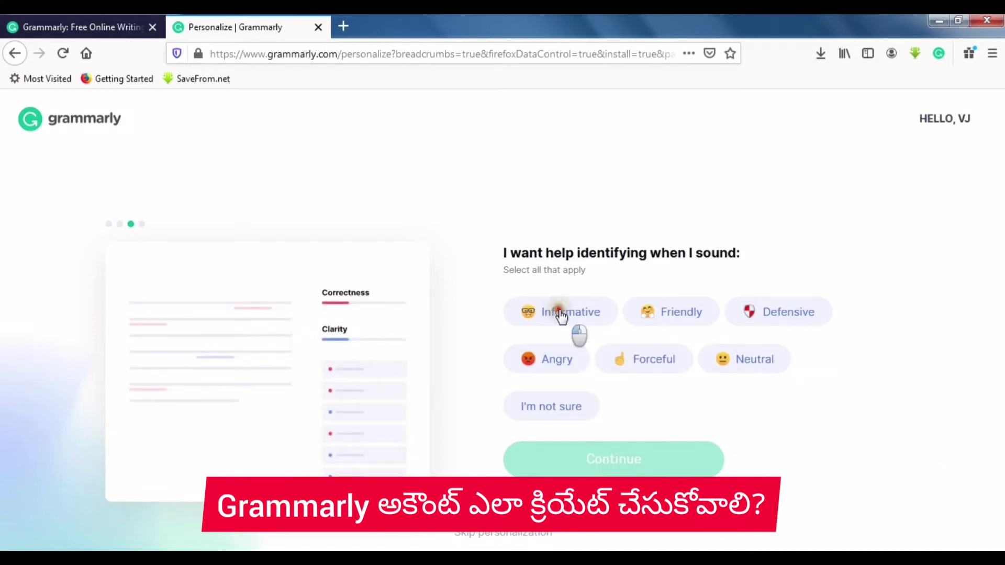
{"action": "left_click", "coordinate": [663, 314]}
{"action": "left_click", "coordinate": [773, 313]}
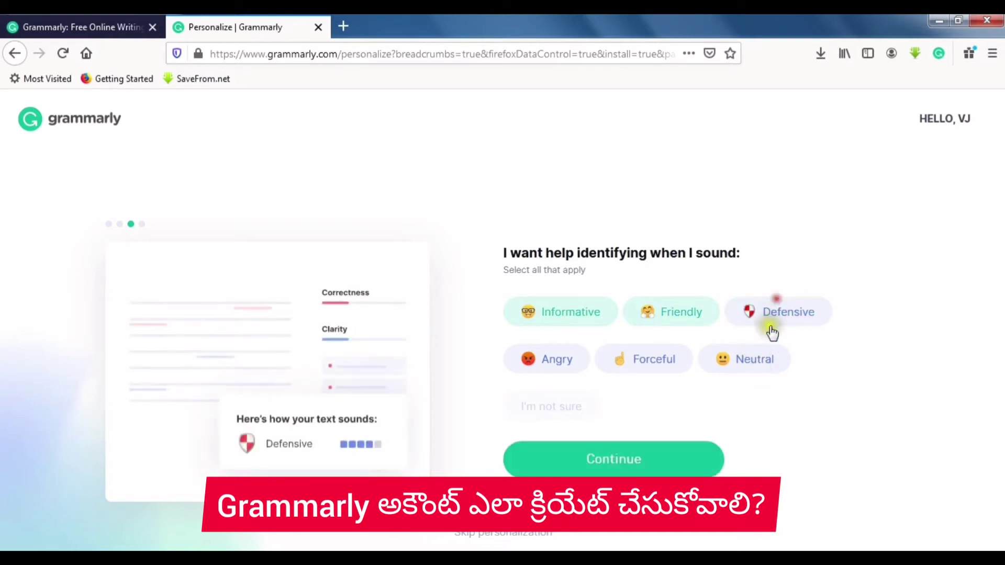
{"action": "left_click", "coordinate": [802, 309]}
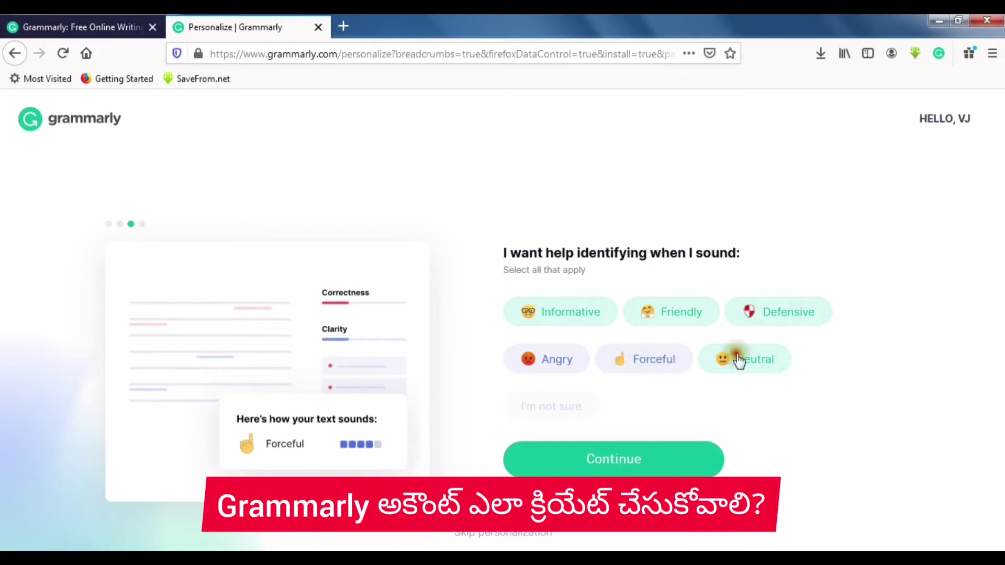
{"action": "left_click", "coordinate": [650, 462]}
Step: Set the primary language to Telugu and finish the personalization
{"action": "left_click", "coordinate": [755, 294]}
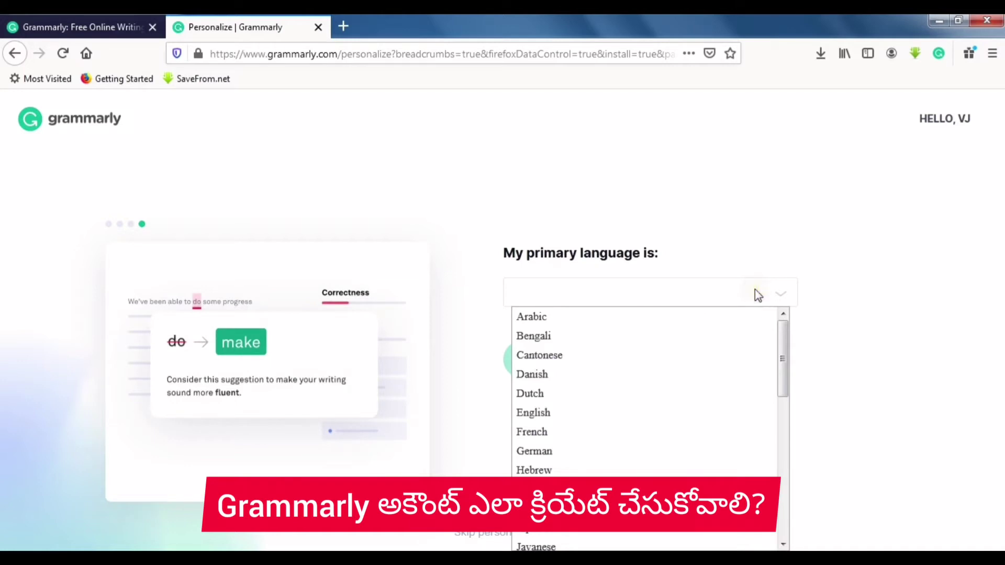
{"action": "left_click_drag", "start_coordinate": [782, 361], "coordinate": [782, 510]}
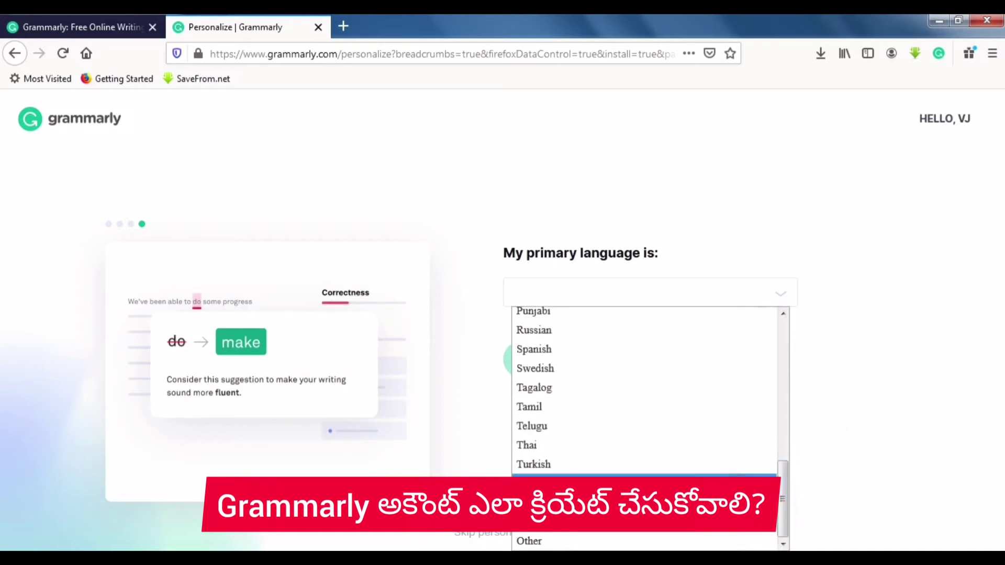
{"action": "left_click", "coordinate": [573, 424]}
{"action": "left_click", "coordinate": [646, 366]}
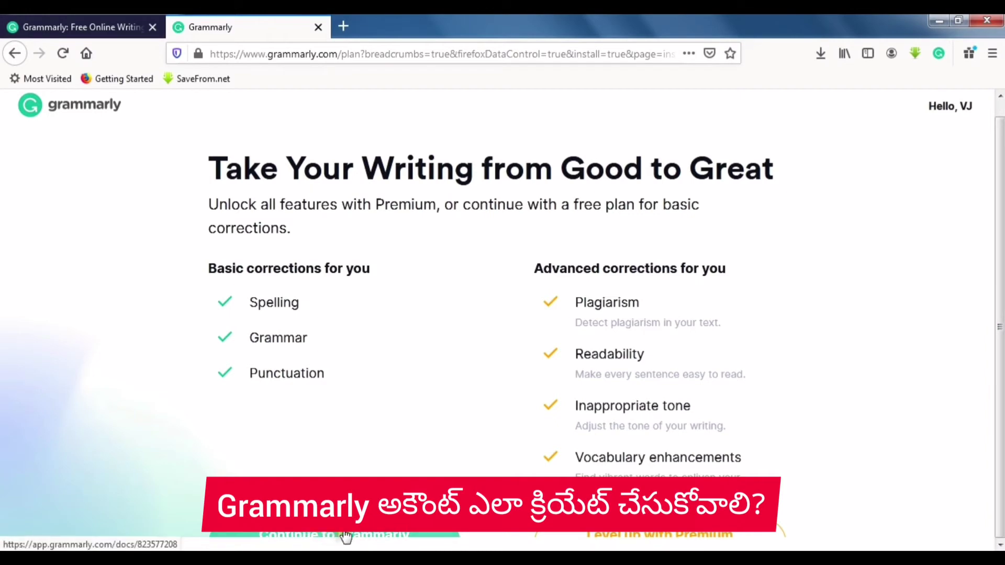
Step: Continue to Grammarly on the free plan and dismiss the editor's quick tour
{"action": "key", "text": "ctrl+minus"}
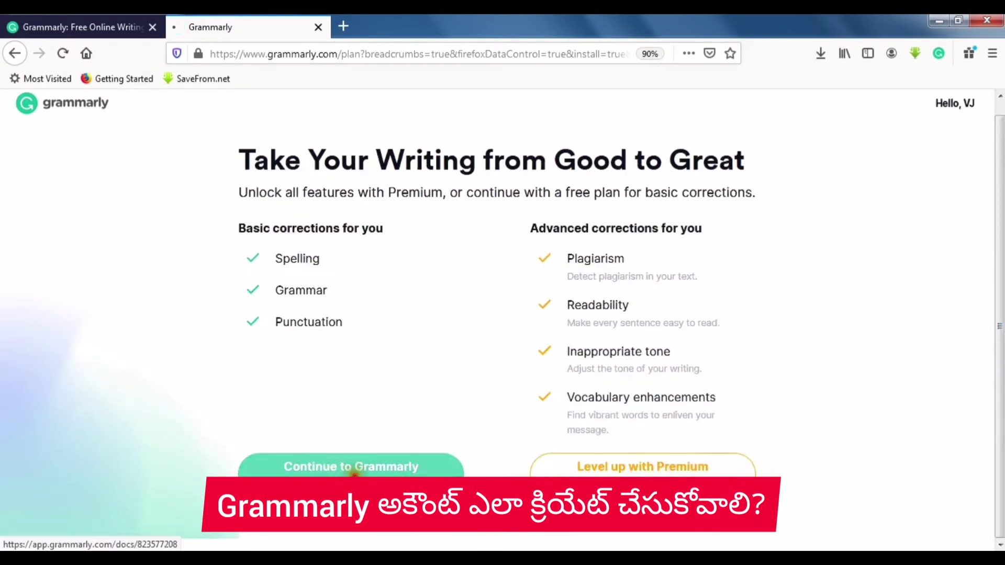
{"action": "left_click", "coordinate": [354, 467]}
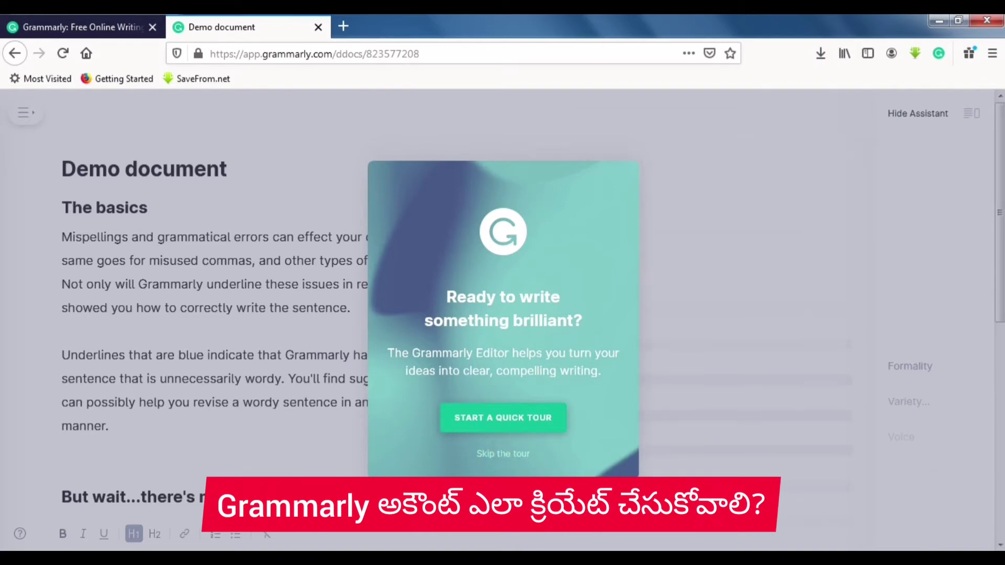
{"action": "key", "text": "Escape"}
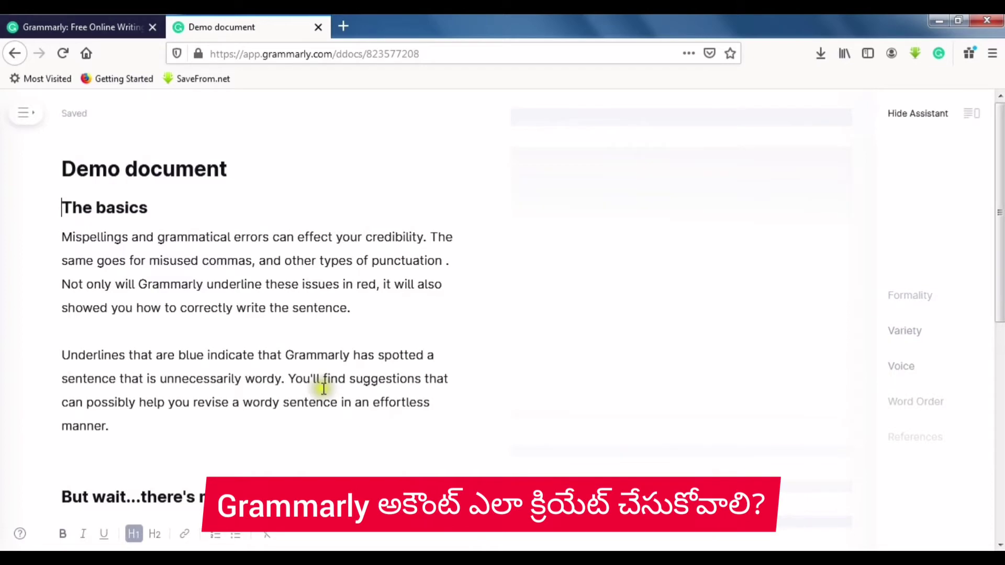
Step: Look through the demo document and examine the spelling alert for the word "Mispellings"
{"action": "key", "text": "Down"}
{"action": "key", "text": "Down"}
{"action": "key", "text": "Down"}
{"action": "key", "text": "Down"}
{"action": "key", "text": "Down"}
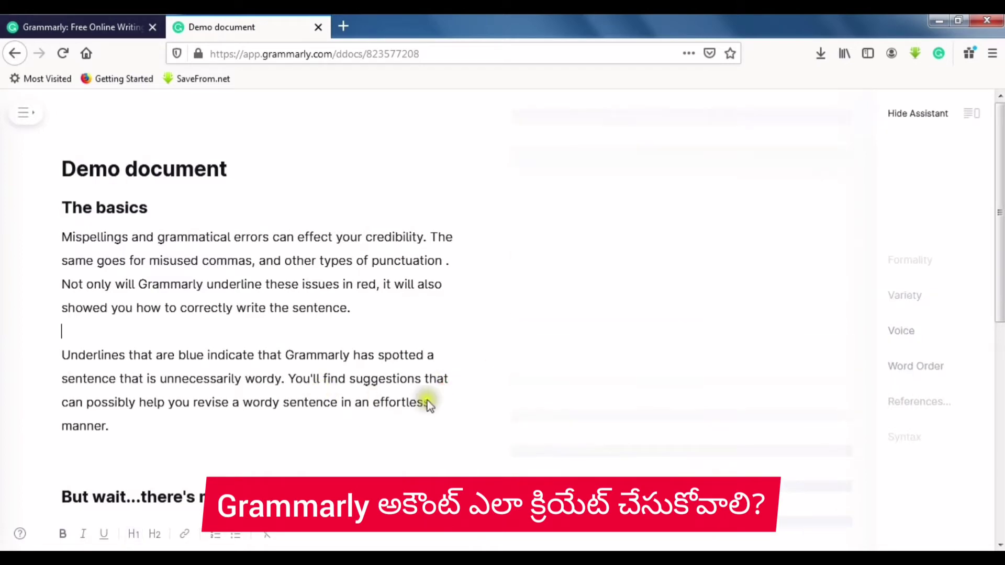
{"action": "left_click_drag", "start_coordinate": [999, 285], "coordinate": [1000, 364]}
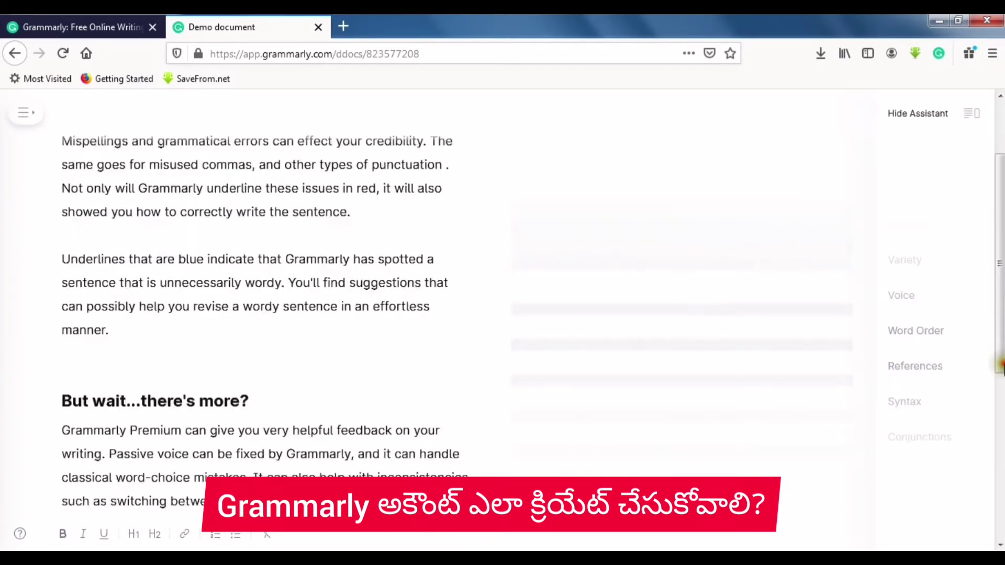
{"action": "scroll", "coordinate": [1000, 364], "scroll_direction": "down", "scroll_amount": 5}
{"action": "scroll", "coordinate": [674, 328], "scroll_direction": "up", "scroll_amount": 8}
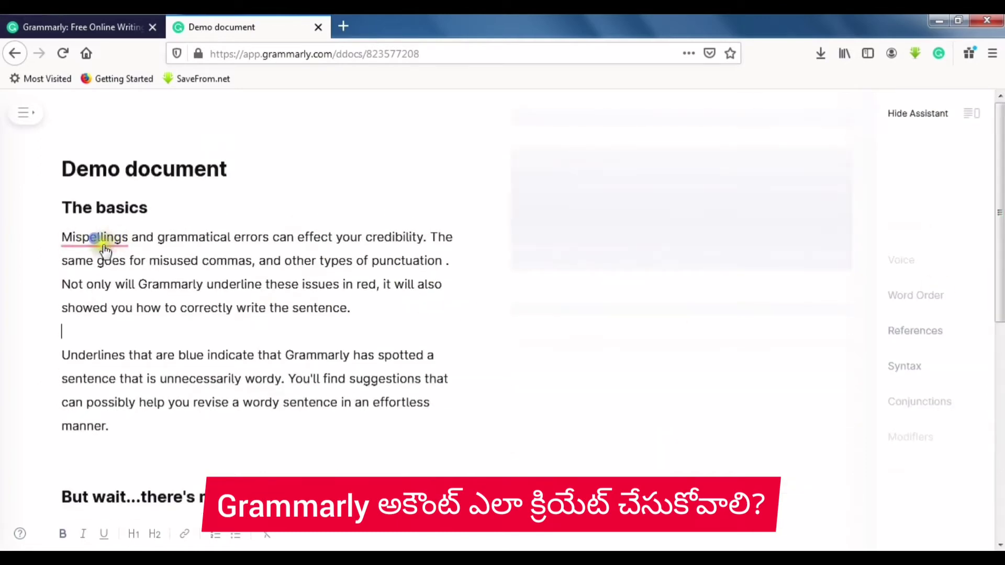
{"action": "left_click", "coordinate": [102, 242]}
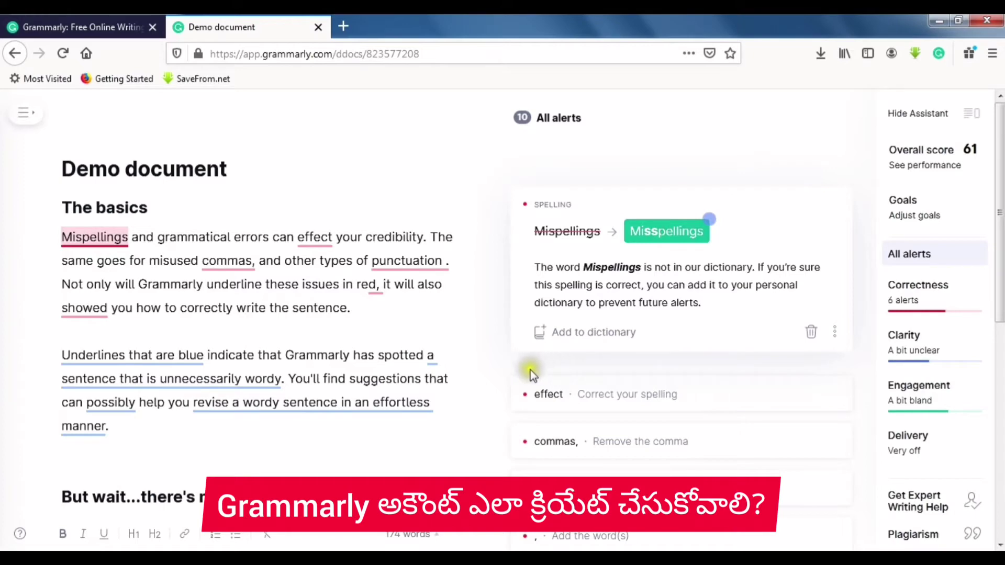
Step: Download the Grammarly for Microsoft Office installer from the Grammarly Apps page and save it to the Desktop as GrammarlyAddInSetup
{"action": "left_click_drag", "start_coordinate": [999, 329], "coordinate": [1000, 254]}
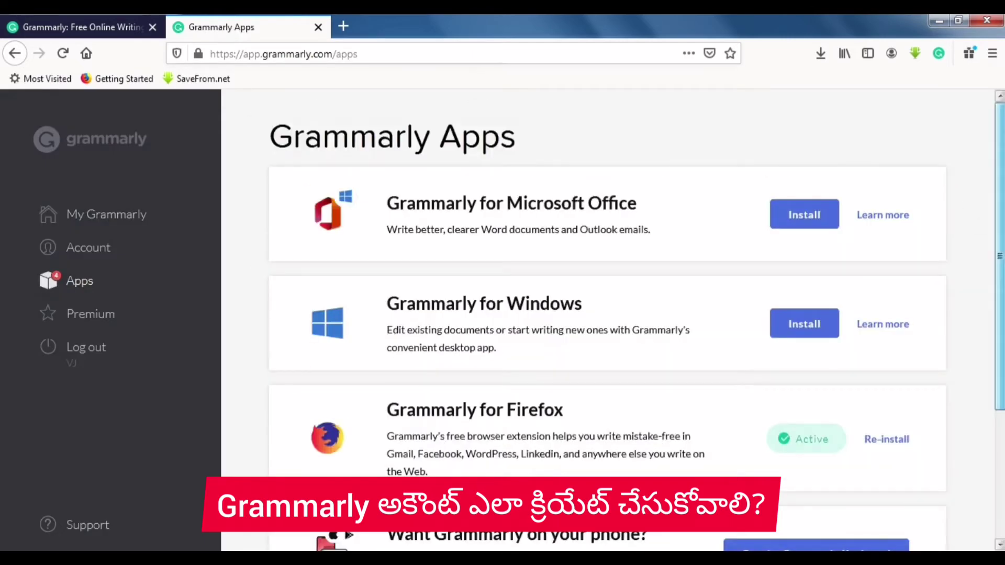
{"action": "scroll", "coordinate": [606, 314], "scroll_direction": "down", "scroll_amount": 1}
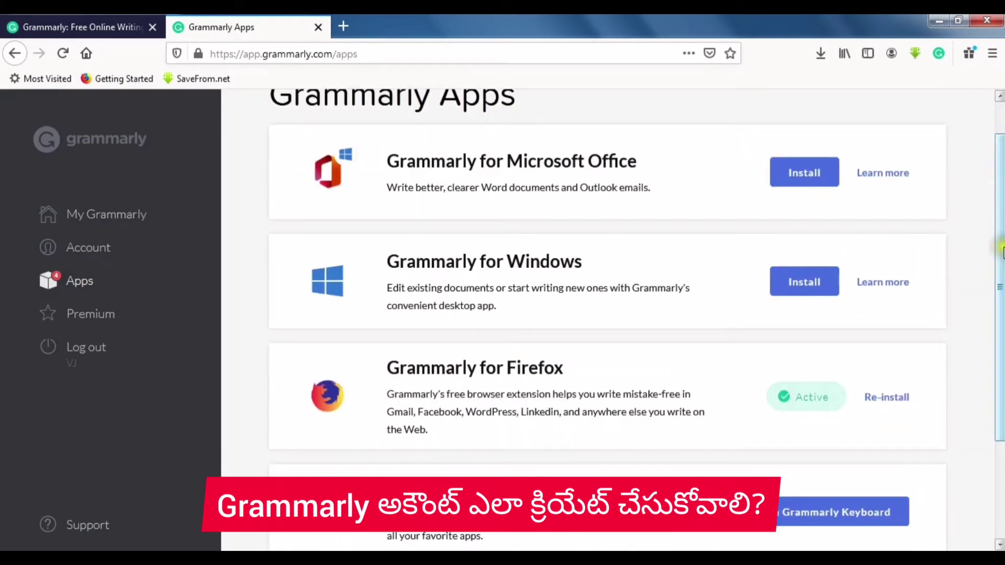
{"action": "left_click", "coordinate": [810, 182]}
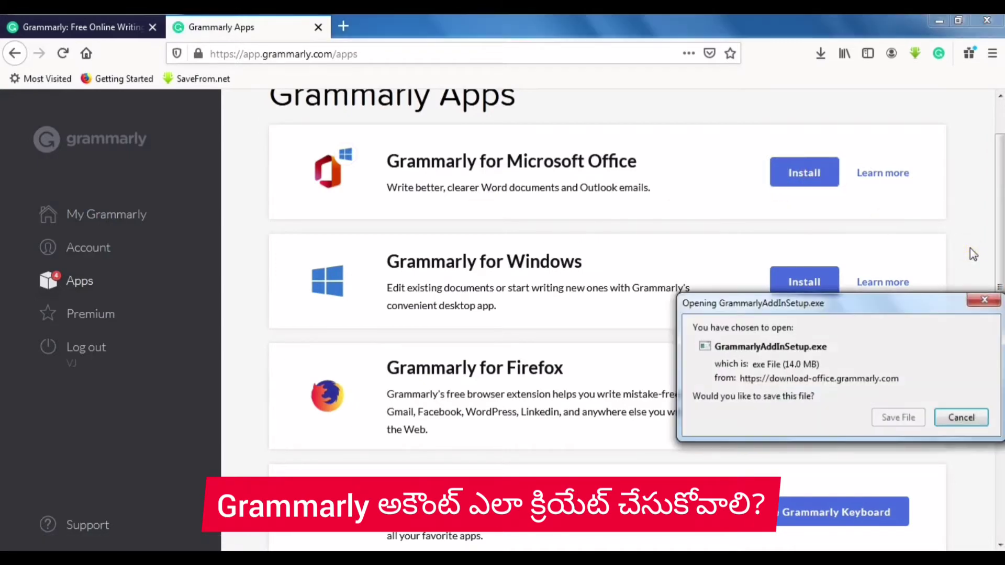
{"action": "left_click", "coordinate": [898, 417]}
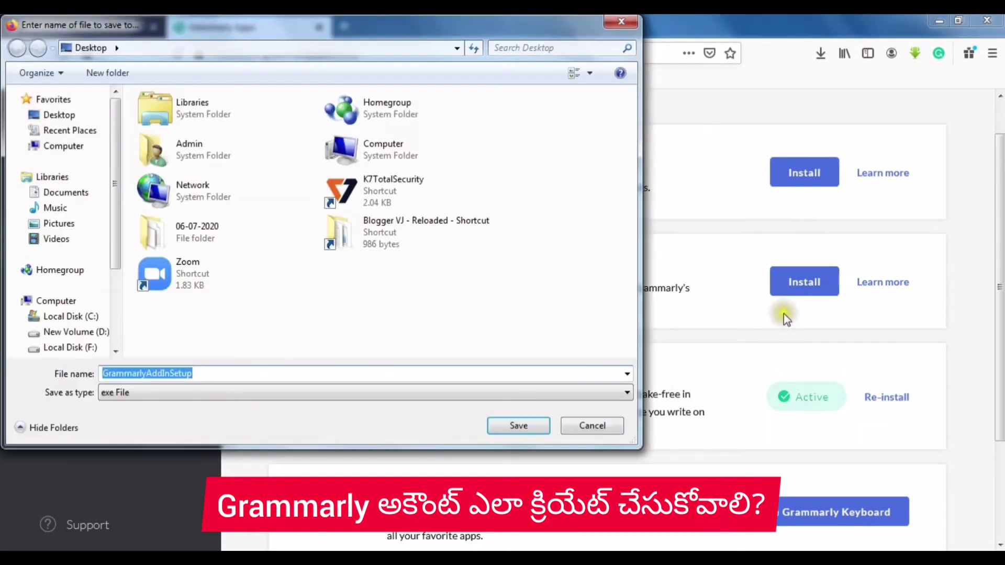
{"action": "left_click", "coordinate": [535, 426]}
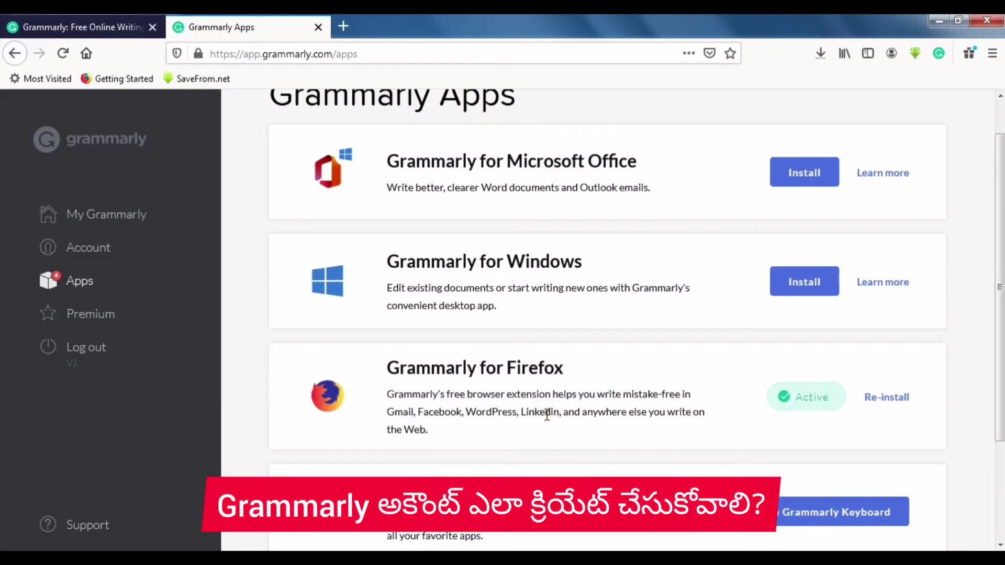
Step: Check the download progress of GrammarlyAddInSetup.exe and look over the other apps offered on the Grammarly Apps page
{"action": "left_click", "coordinate": [823, 61]}
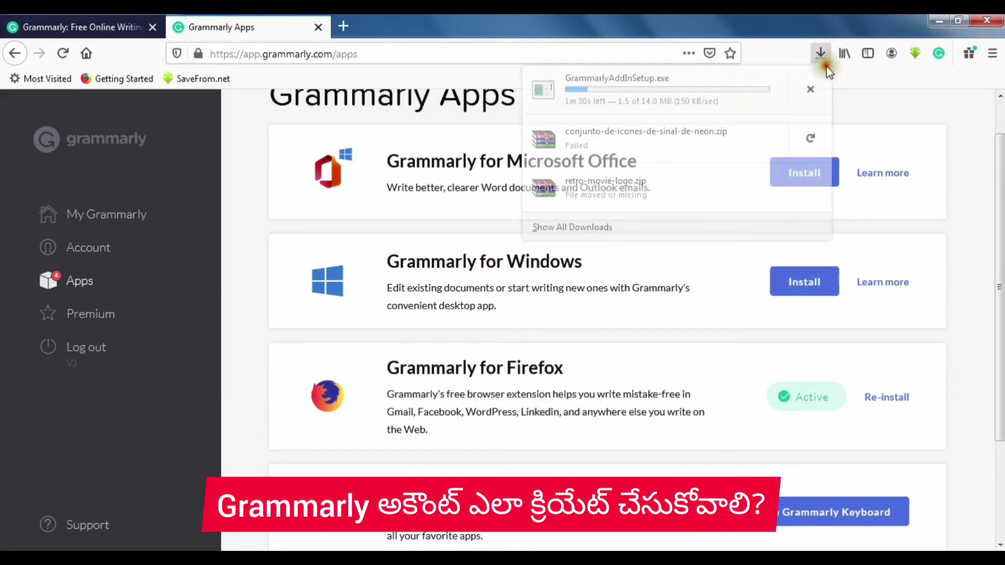
{"action": "left_click", "coordinate": [970, 158]}
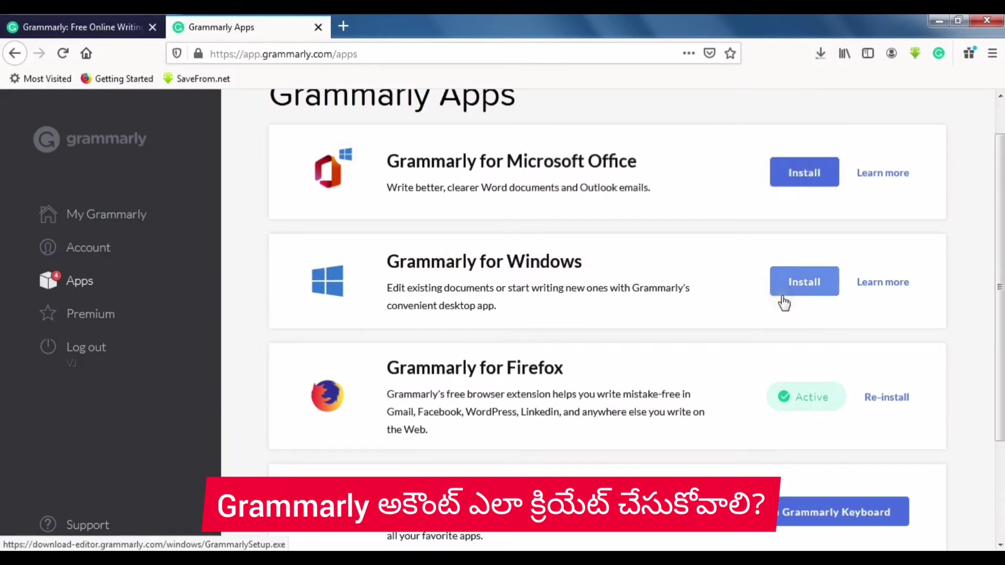
{"action": "scroll", "coordinate": [502, 298], "scroll_direction": "up", "scroll_amount": 1}
{"action": "left_click", "coordinate": [427, 235]}
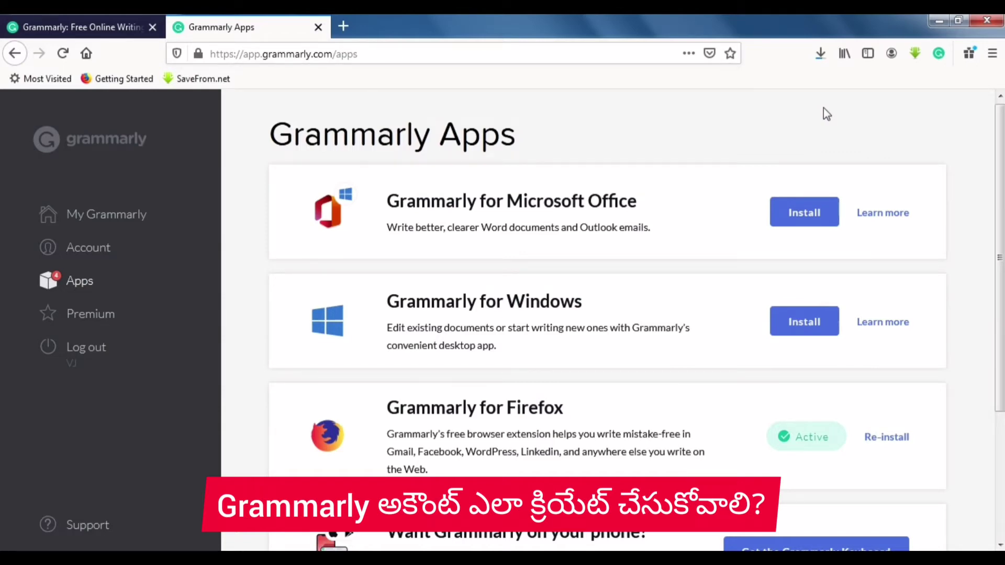
Step: Run the downloaded GrammarlyAddInSetup.exe and accept the required Microsoft .NET Framework installation
{"action": "left_click", "coordinate": [821, 56]}
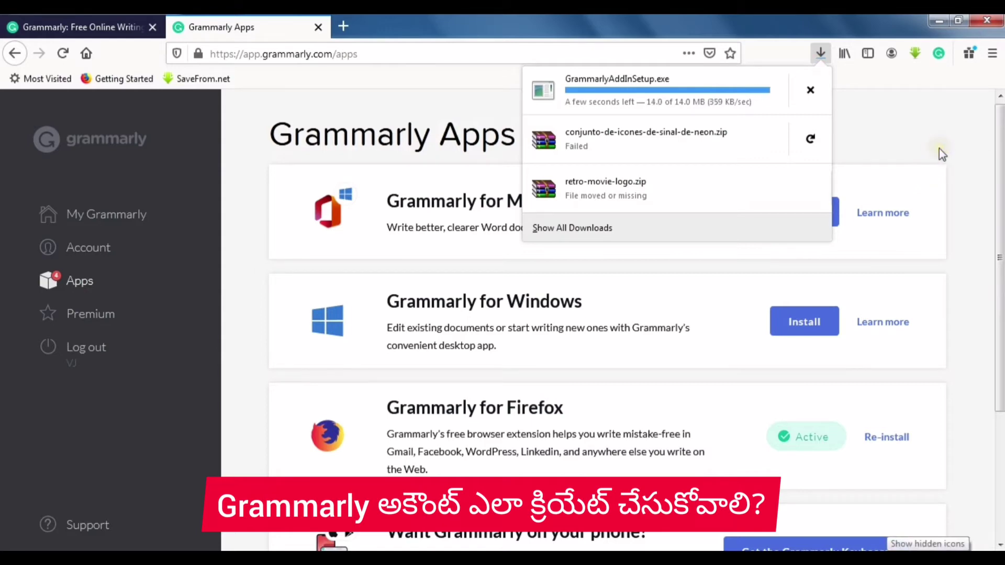
{"action": "left_click", "coordinate": [672, 97]}
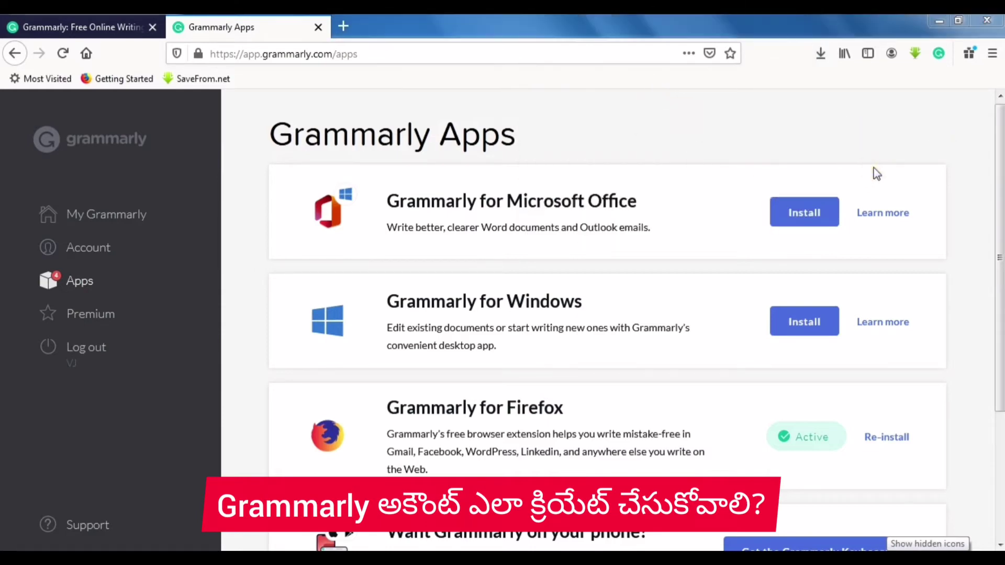
{"action": "left_click", "coordinate": [542, 301]}
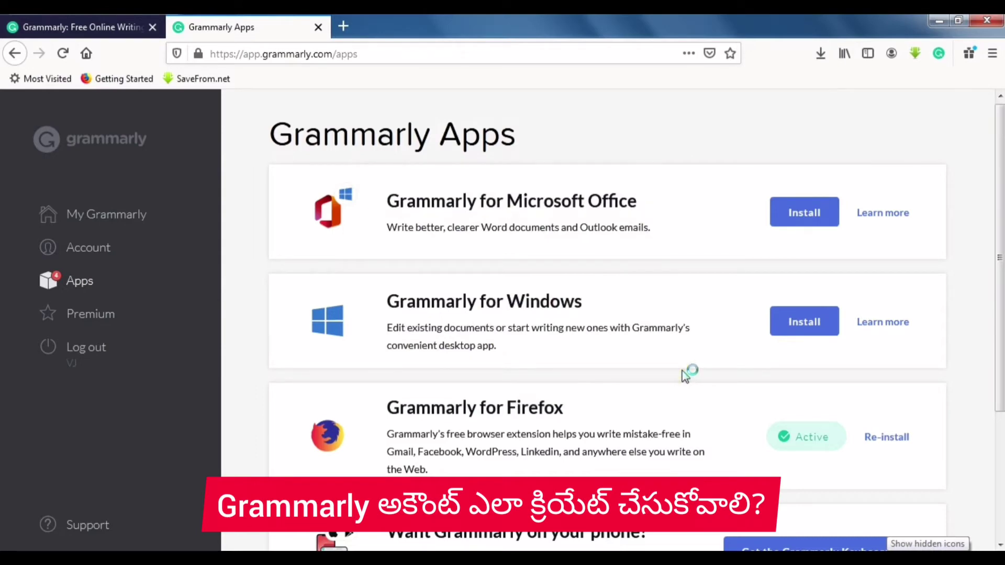
{"action": "left_click", "coordinate": [688, 374]}
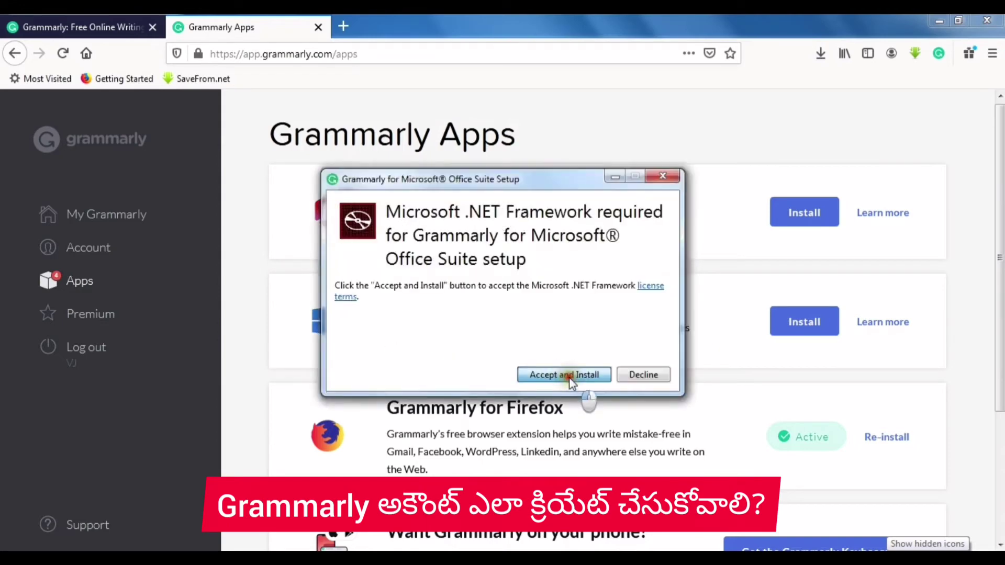
{"action": "left_click", "coordinate": [569, 376]}
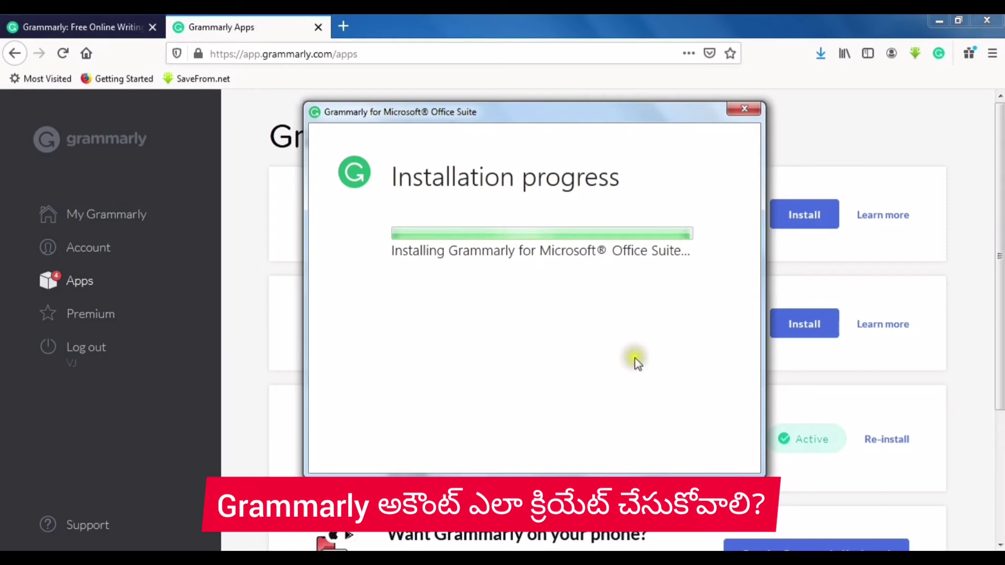
Step: Dismiss the notice about restarting Office programs and finish the Grammarly for Microsoft Office Suite installation
{"action": "left_click", "coordinate": [486, 115]}
{"action": "left_click_drag", "start_coordinate": [487, 116], "coordinate": [447, 128]}
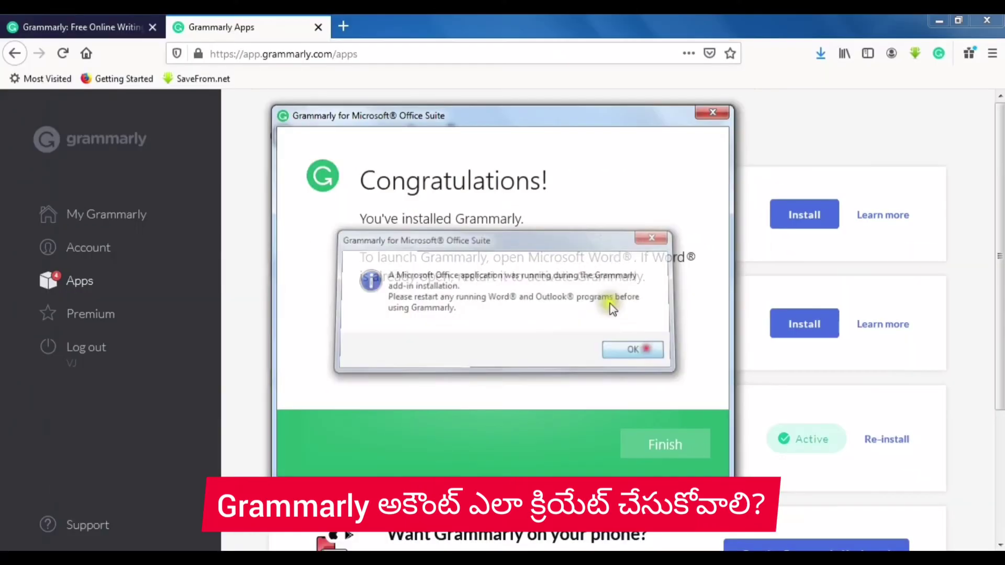
{"action": "left_click", "coordinate": [714, 316]}
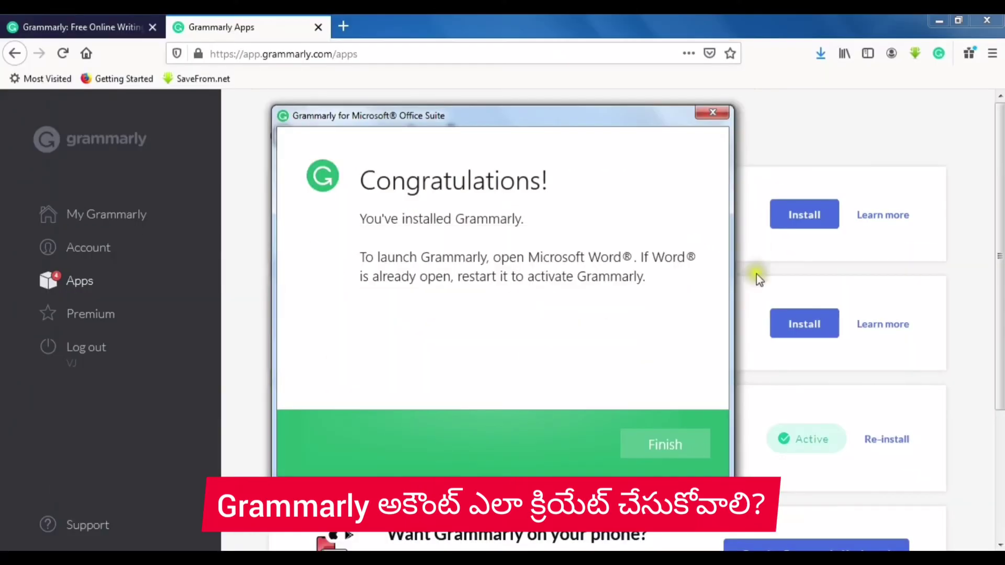
{"action": "left_click", "coordinate": [660, 445]}
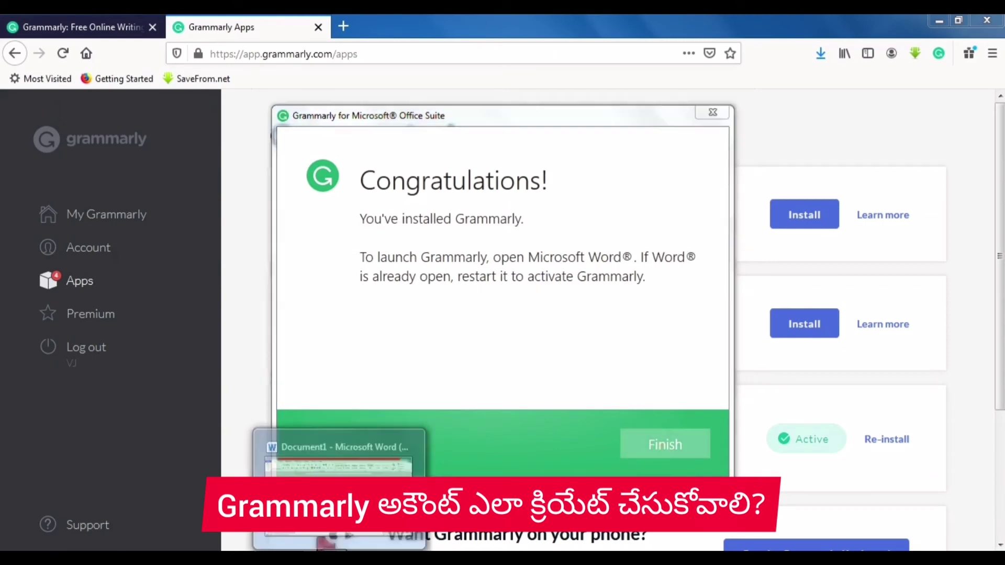
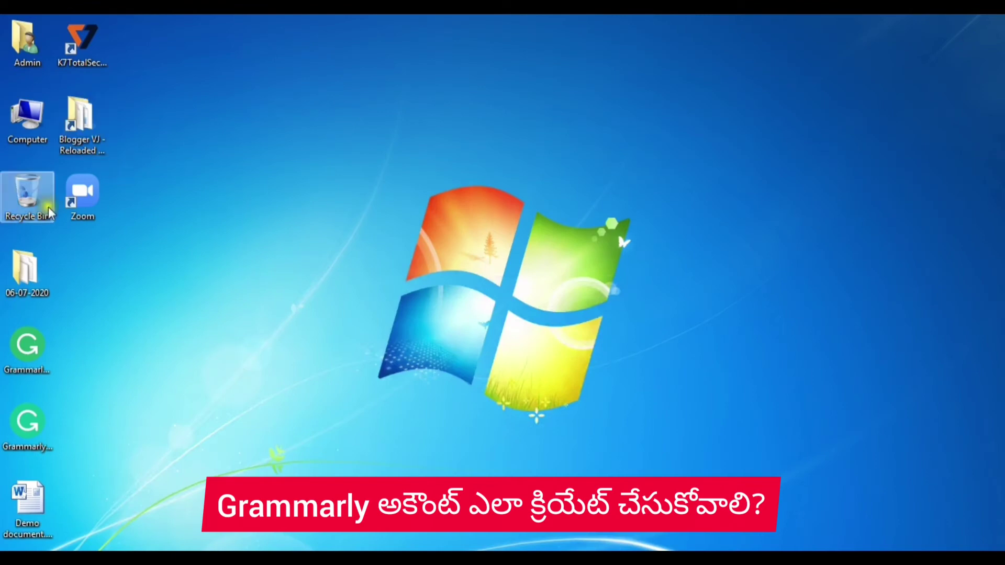
Step: Open the demo document from the desktop in Microsoft Word, enable editing and dismiss the Office Activation Wizard
{"action": "left_click", "coordinate": [31, 504]}
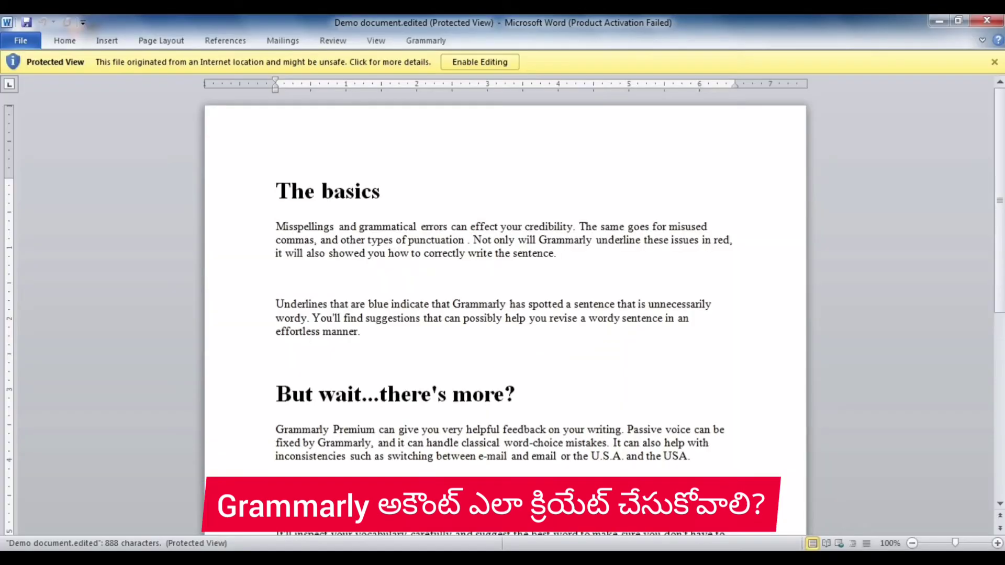
{"action": "left_click", "coordinate": [491, 61]}
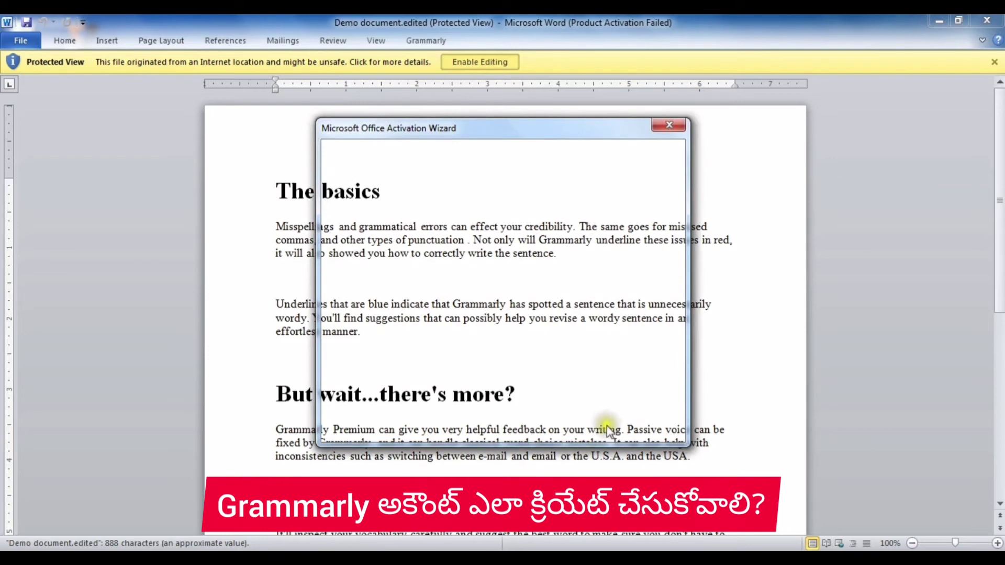
{"action": "left_click", "coordinate": [488, 62]}
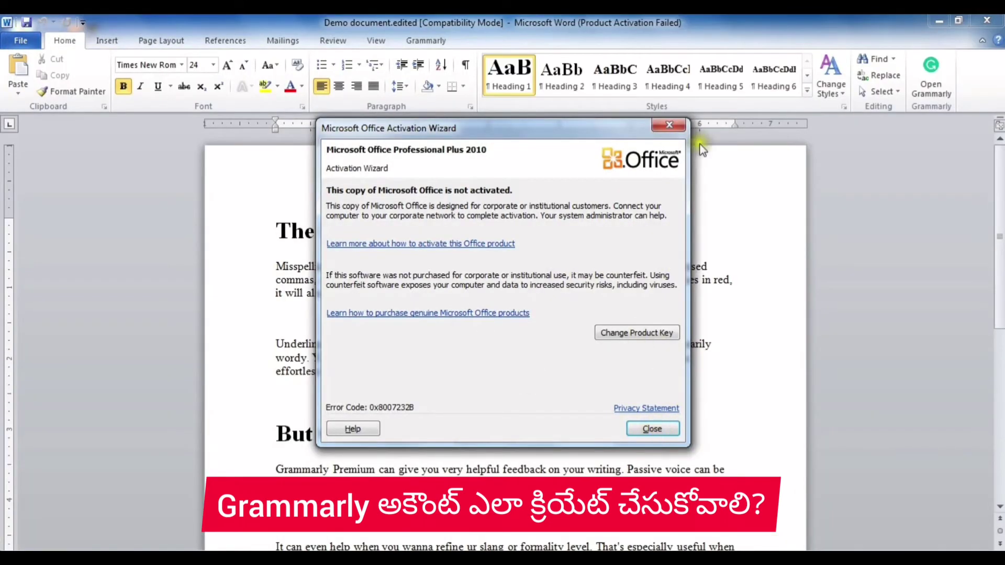
{"action": "key", "text": "Escape"}
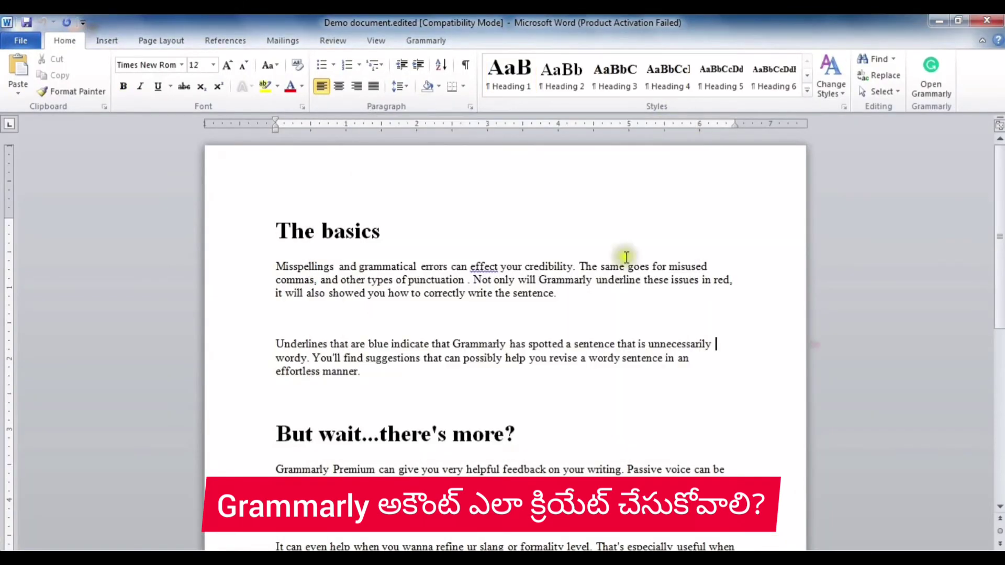
Step: Open Grammarly in the Word document and start logging in with the Grammarly account through the browser
{"action": "left_click", "coordinate": [427, 41]}
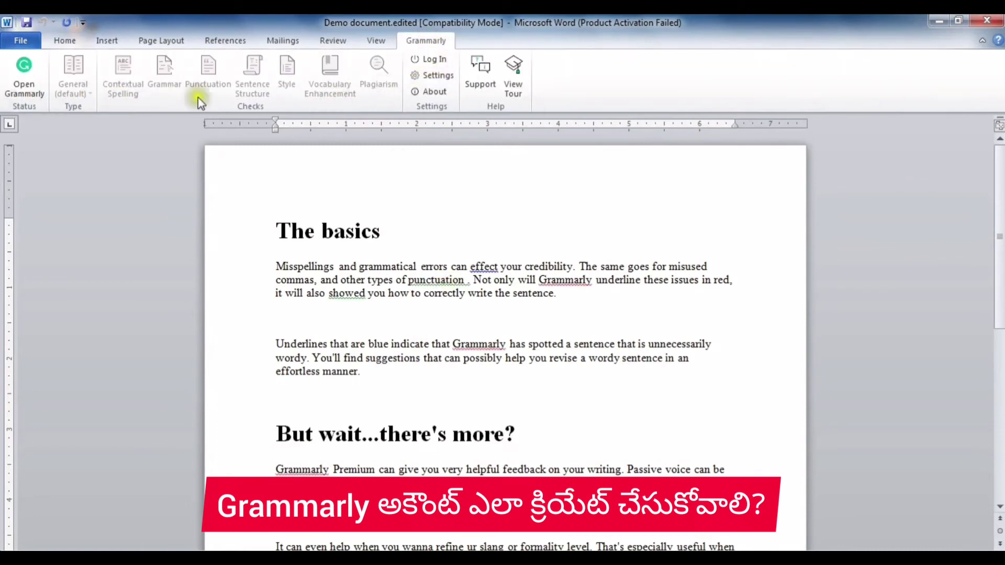
{"action": "left_click", "coordinate": [26, 81]}
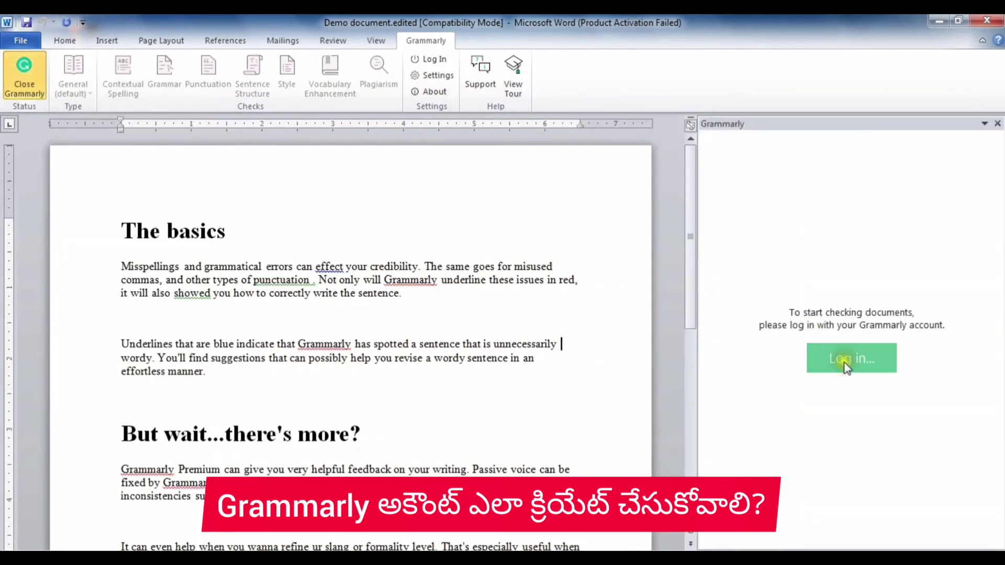
{"action": "left_click", "coordinate": [863, 361]}
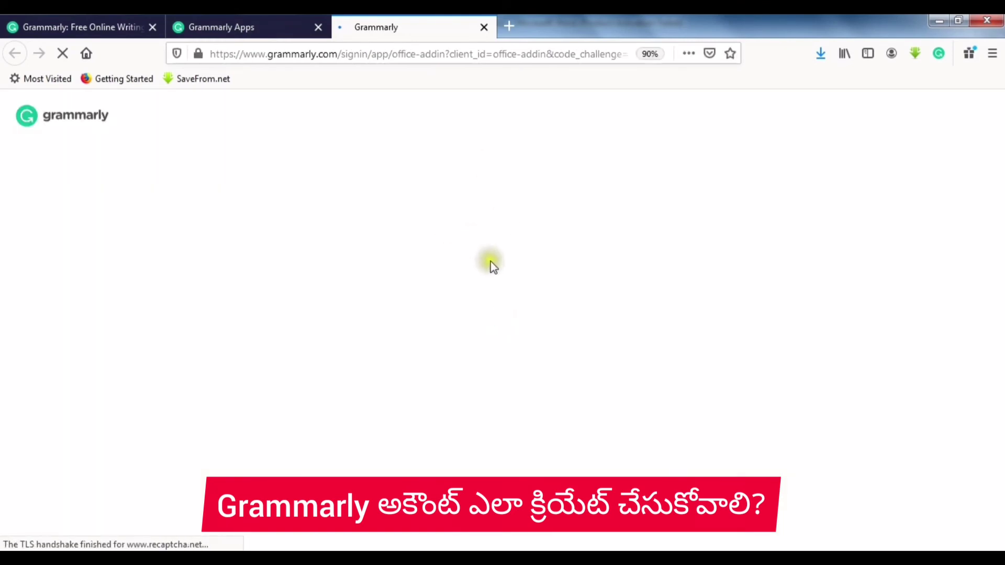
{"action": "left_click", "coordinate": [524, 331]}
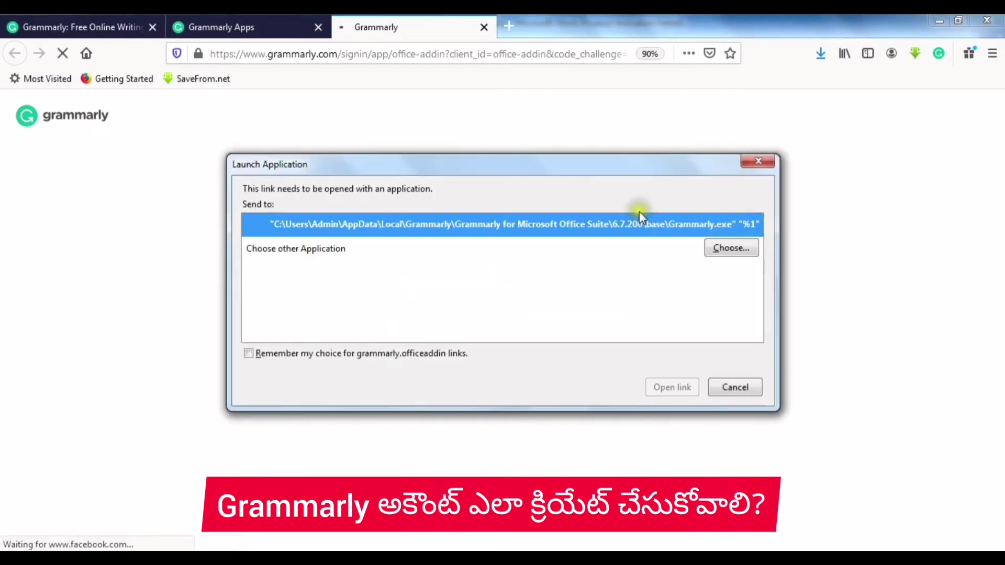
Step: Open the login link with Grammarly for Microsoft Office Suite, skip the add-in's quick tour and switch back to Word
{"action": "left_click", "coordinate": [681, 390]}
{"action": "left_click", "coordinate": [671, 390]}
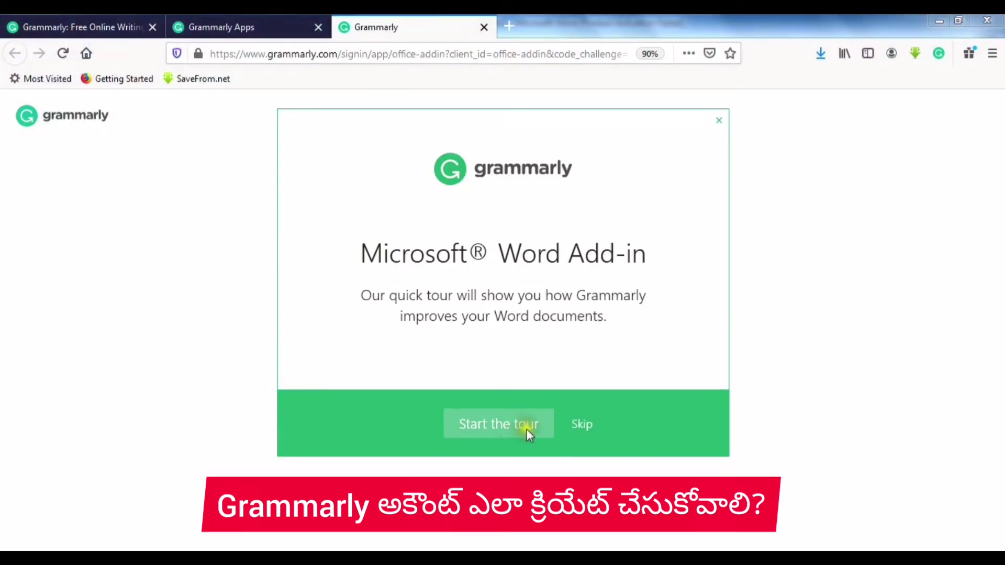
{"action": "left_click", "coordinate": [581, 426]}
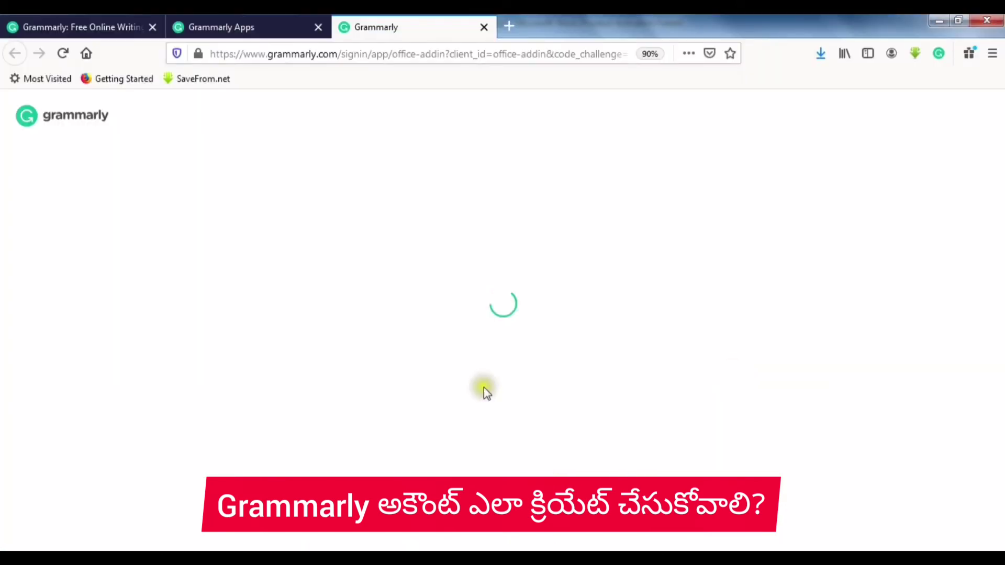
{"action": "key", "text": "alt+Tab"}
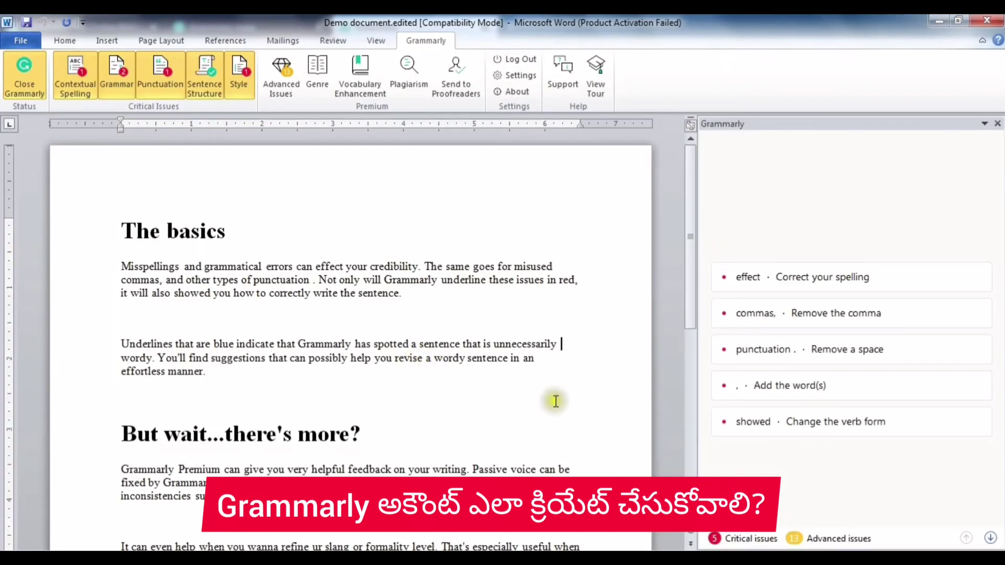